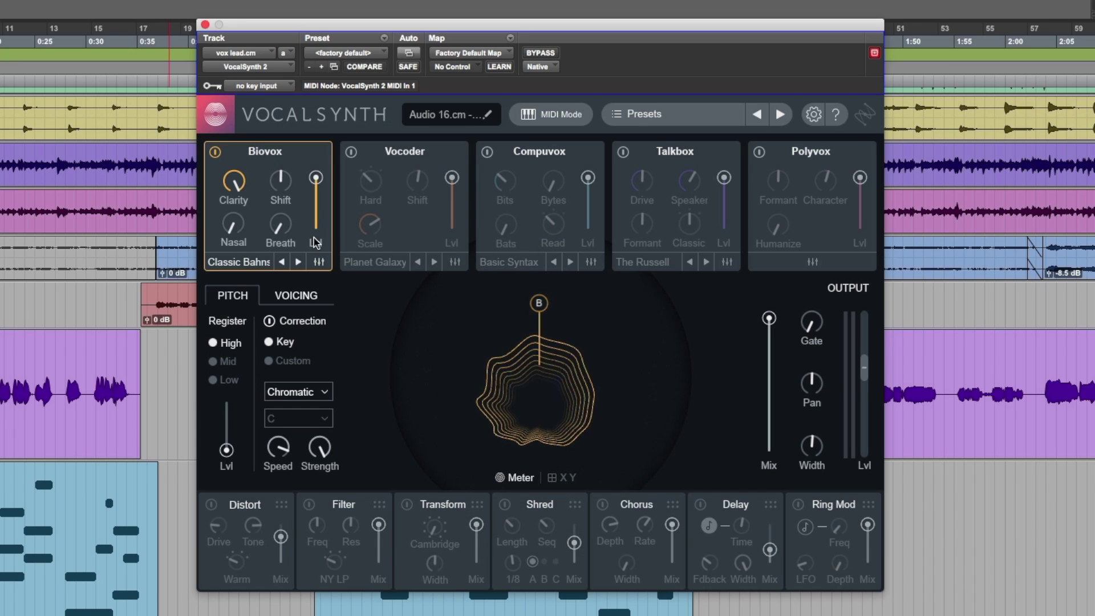
- Lower the Biovox level and add the Vocoder voice, trying Compuvox briefly before switching it off
{"action": "mouse_move", "coordinate": [540, 314]}
{"action": "left_mouse_down"}
{"action": "mouse_move", "coordinate": [547, 361]}
{"action": "mouse_move", "coordinate": [550, 304]}
{"action": "left_mouse_up"}
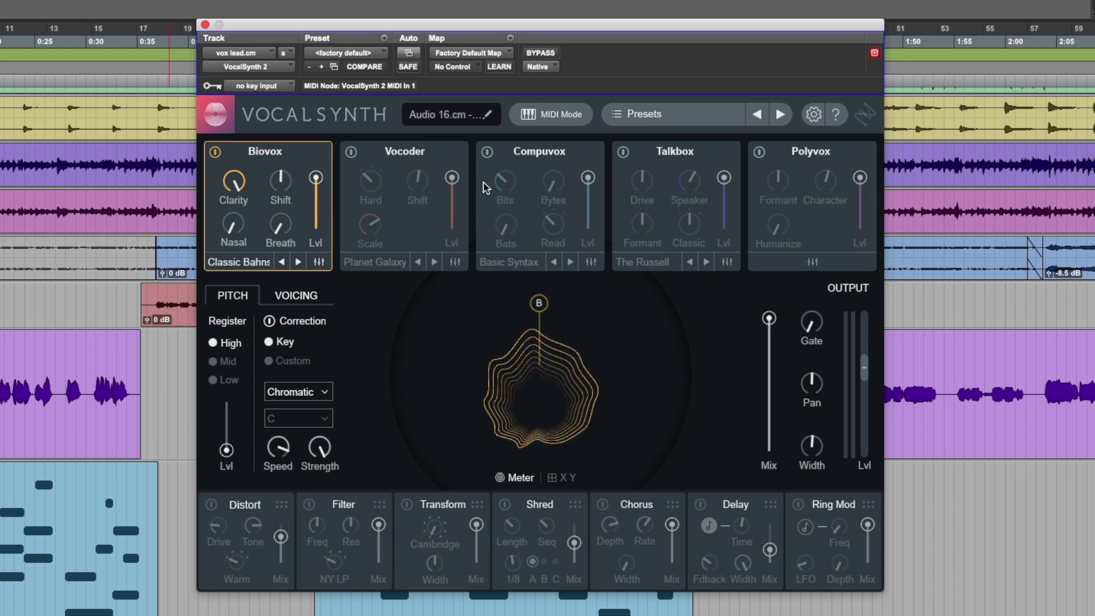
{"action": "left_click", "coordinate": [352, 153]}
{"action": "left_click", "coordinate": [487, 153]}
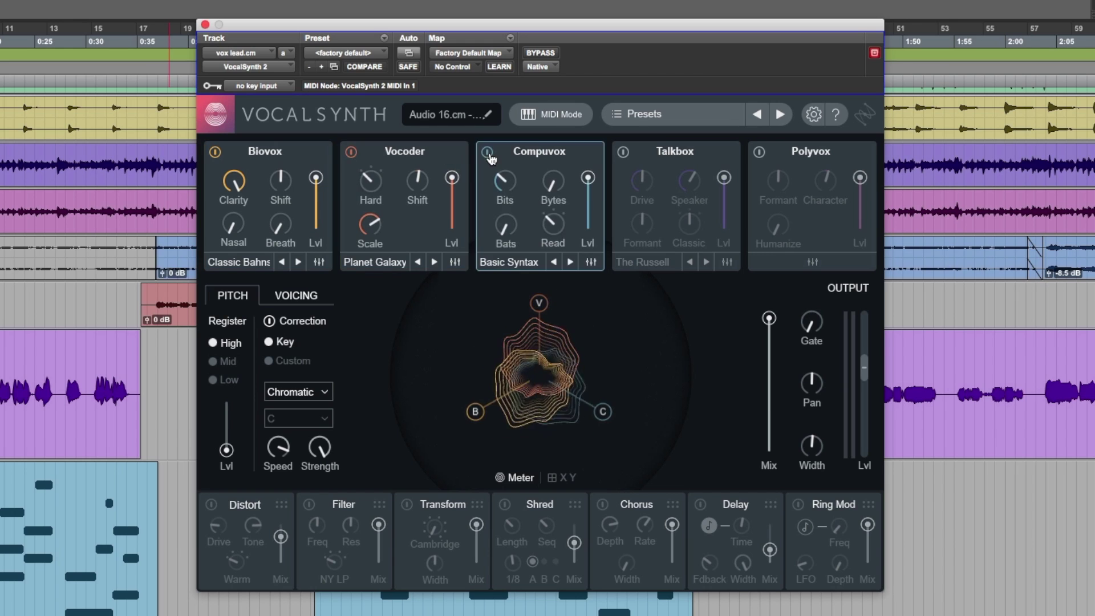
{"action": "mouse_move", "coordinate": [603, 413]}
{"action": "left_mouse_down"}
{"action": "mouse_move", "coordinate": [567, 392]}
{"action": "mouse_move", "coordinate": [603, 412]}
{"action": "left_mouse_up"}
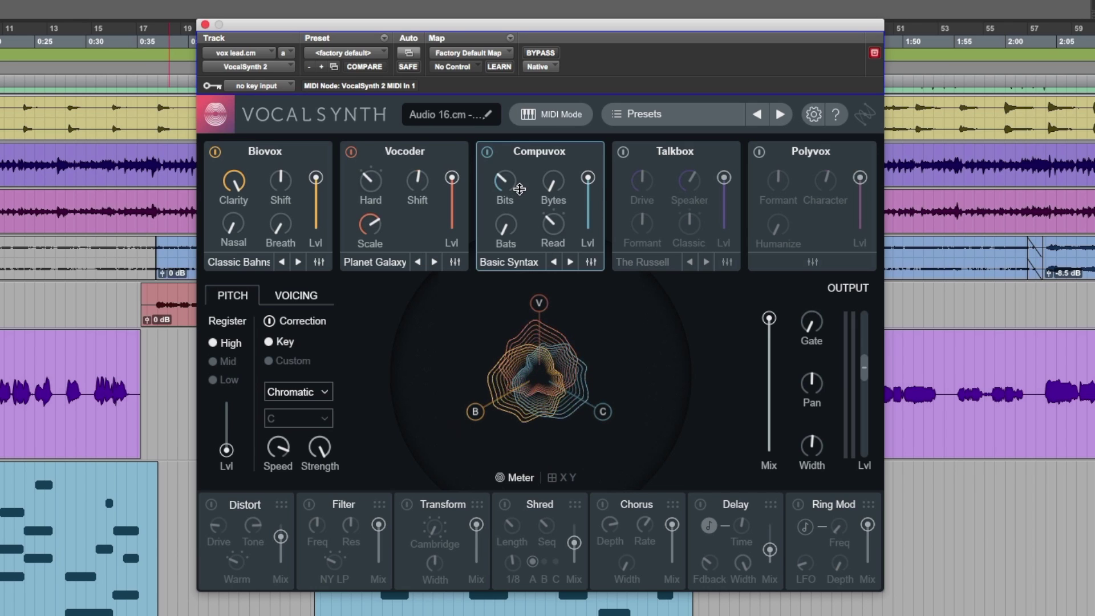
{"action": "left_click", "coordinate": [488, 152]}
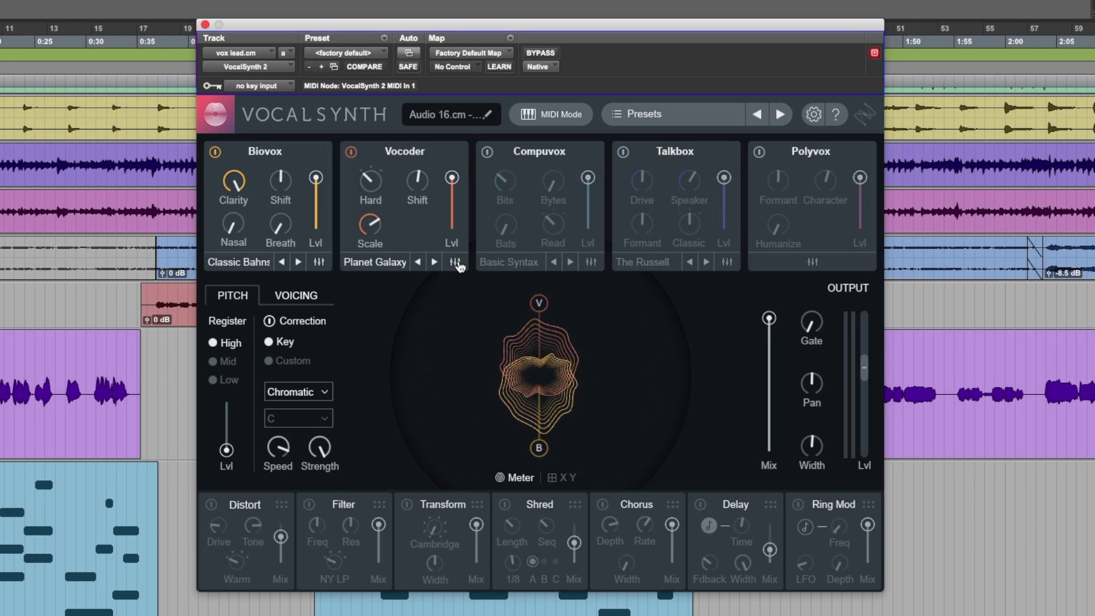
- Open and close the Vocoder's detailed synth settings, then select the Biovox module
{"action": "left_click", "coordinate": [455, 263]}
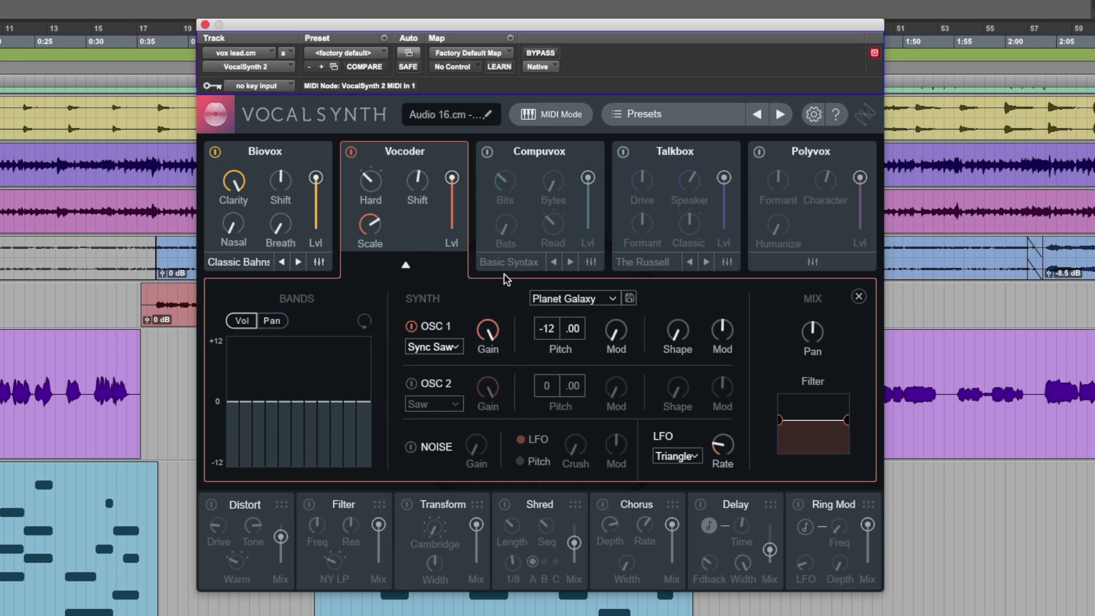
{"action": "left_click", "coordinate": [406, 266]}
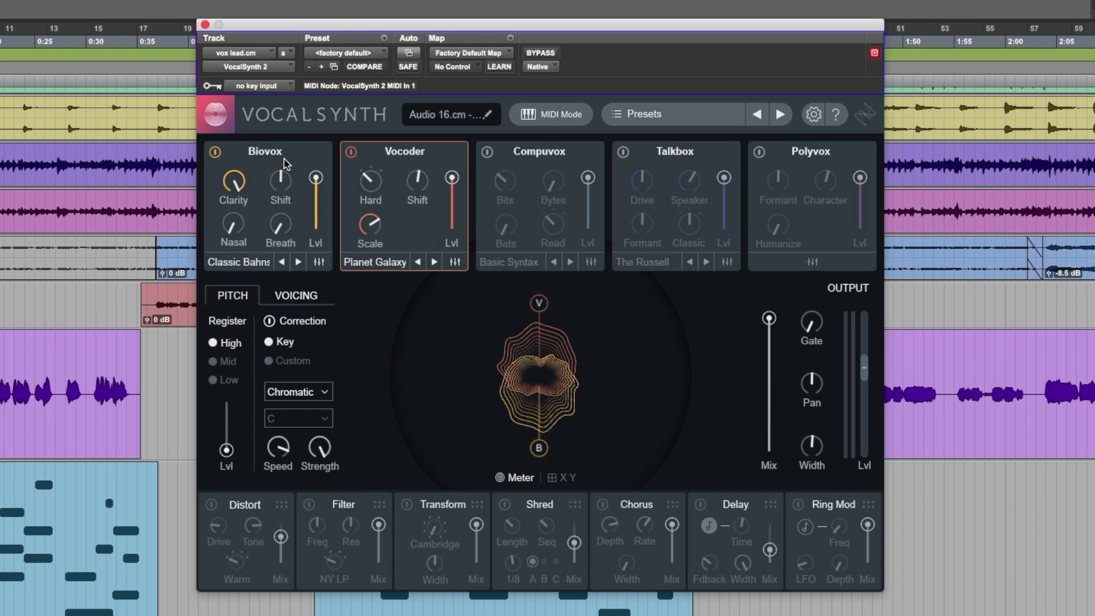
{"action": "left_click", "coordinate": [289, 155]}
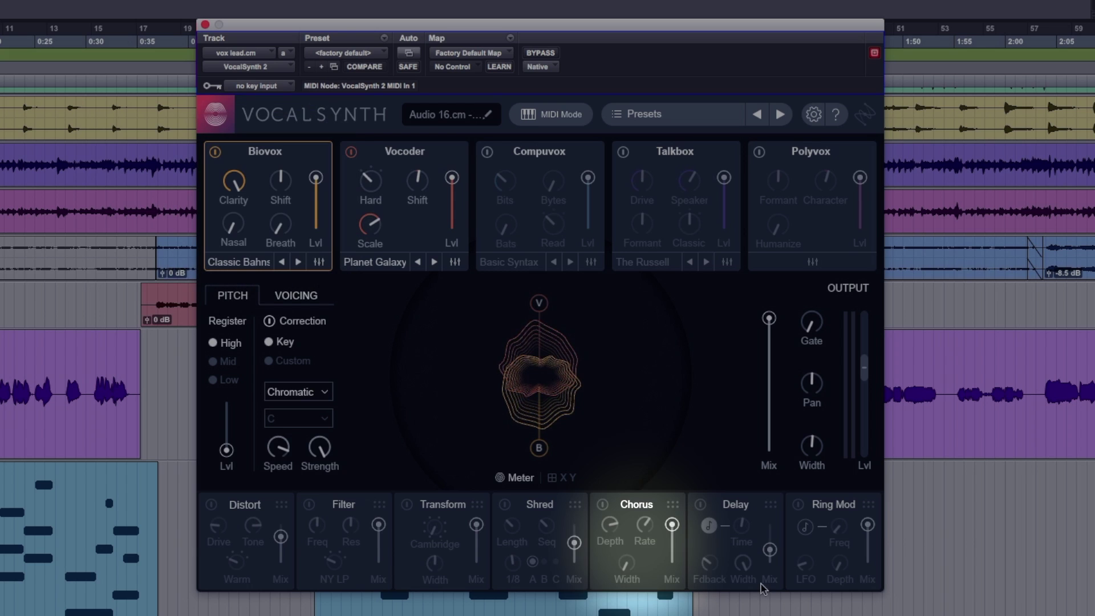
- Bring up the MIDI mode setup screen
{"action": "left_click", "coordinate": [551, 117]}
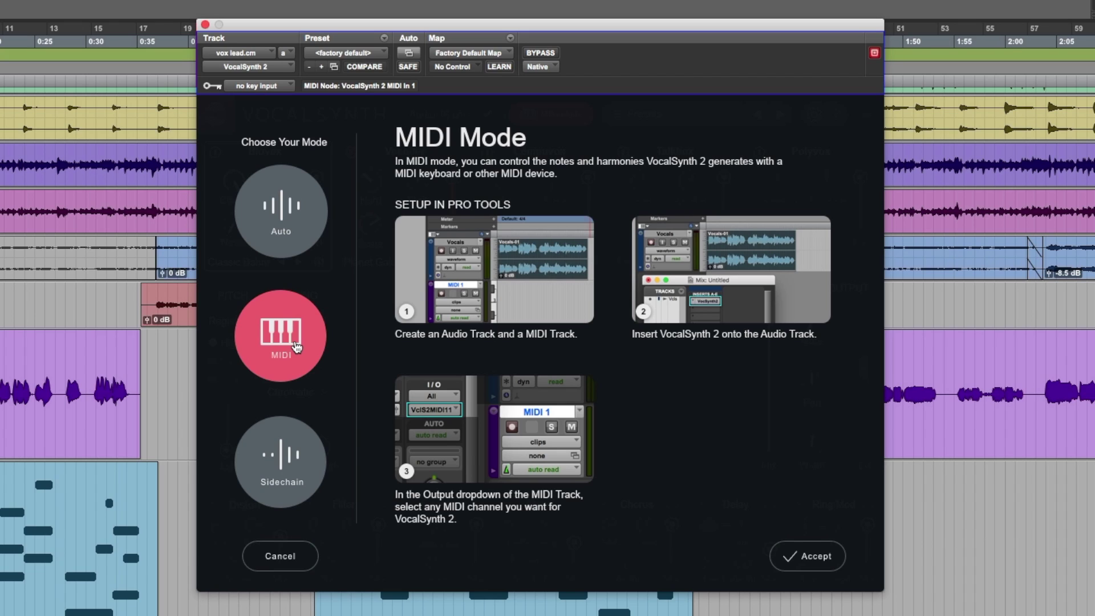
- Accept MIDI mode, sweep Vocoder level and shift together on the XY pad, then return to the meter
{"action": "left_click", "coordinate": [792, 565]}
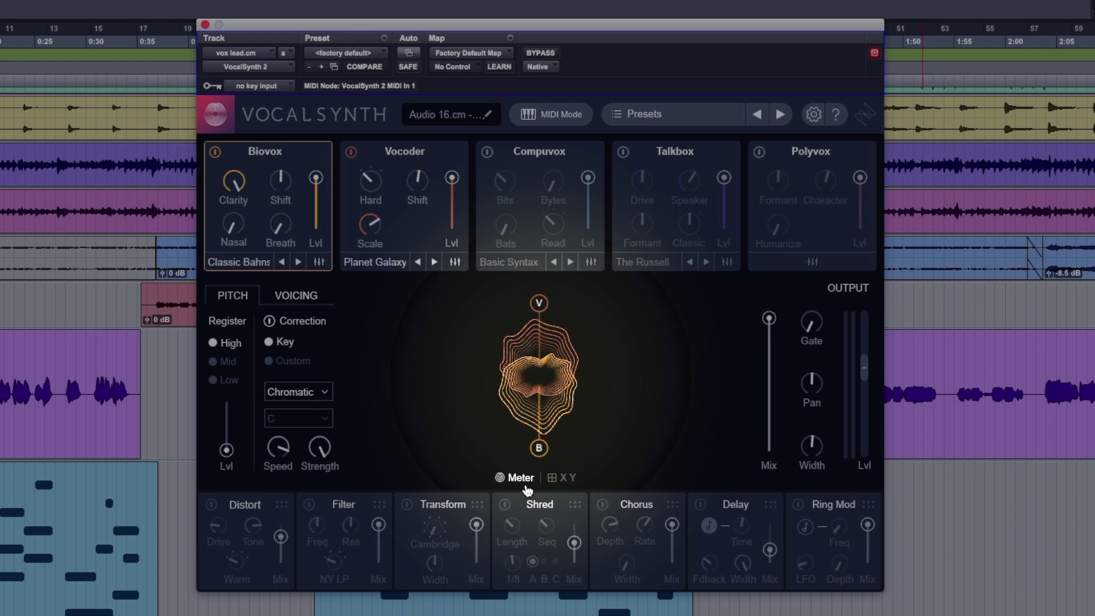
{"action": "left_click", "coordinate": [562, 478]}
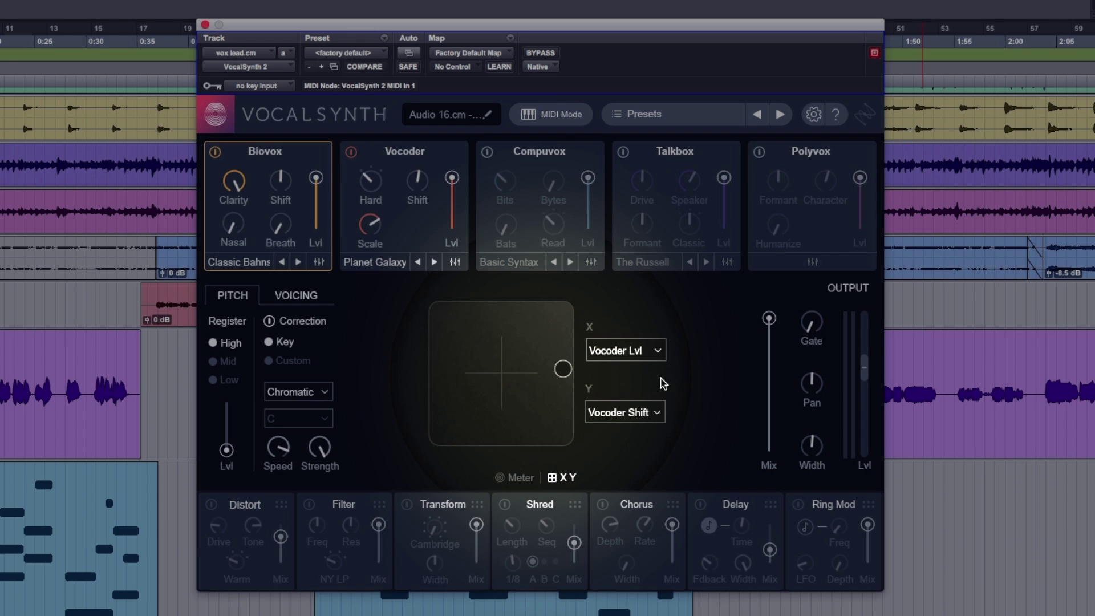
{"action": "left_click", "coordinate": [625, 351]}
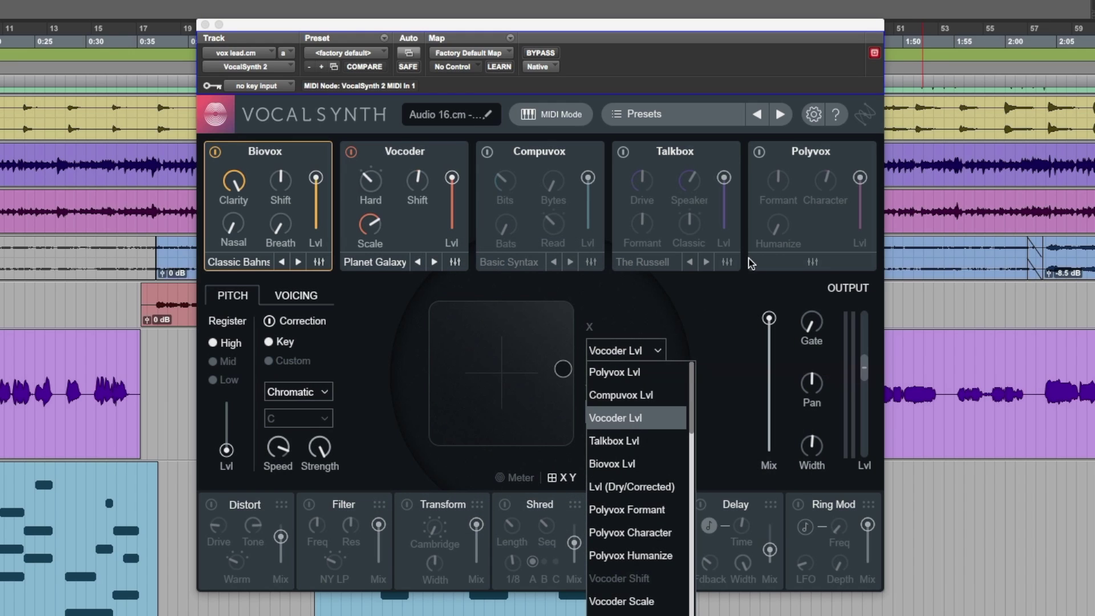
{"action": "left_click", "coordinate": [594, 316]}
{"action": "left_click_drag", "start_coordinate": [521, 394], "coordinate": [514, 368]}
{"action": "left_click", "coordinate": [501, 478]}
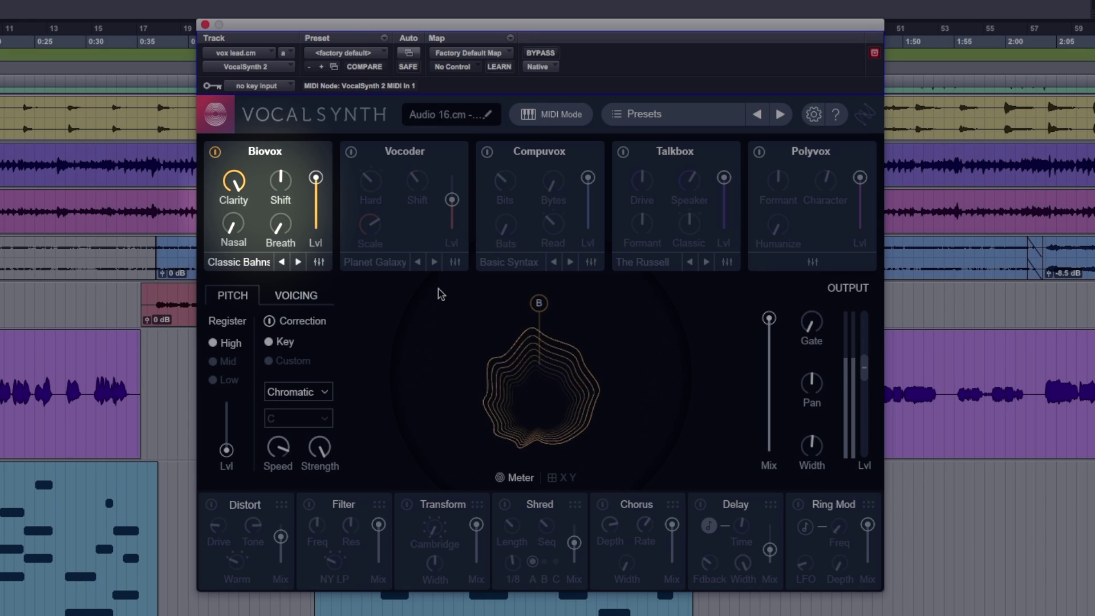
- With Biovox off, audition Vocoder, Compuvox and Talkbox in turn, ending with Polyvox alone
{"action": "left_click", "coordinate": [352, 153]}
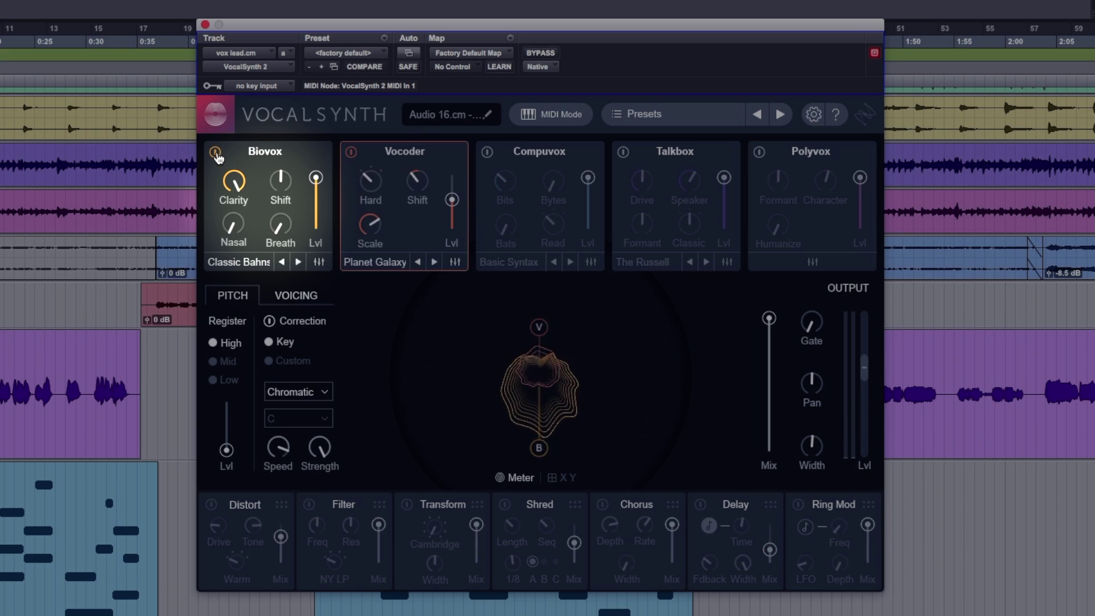
{"action": "left_click", "coordinate": [223, 157]}
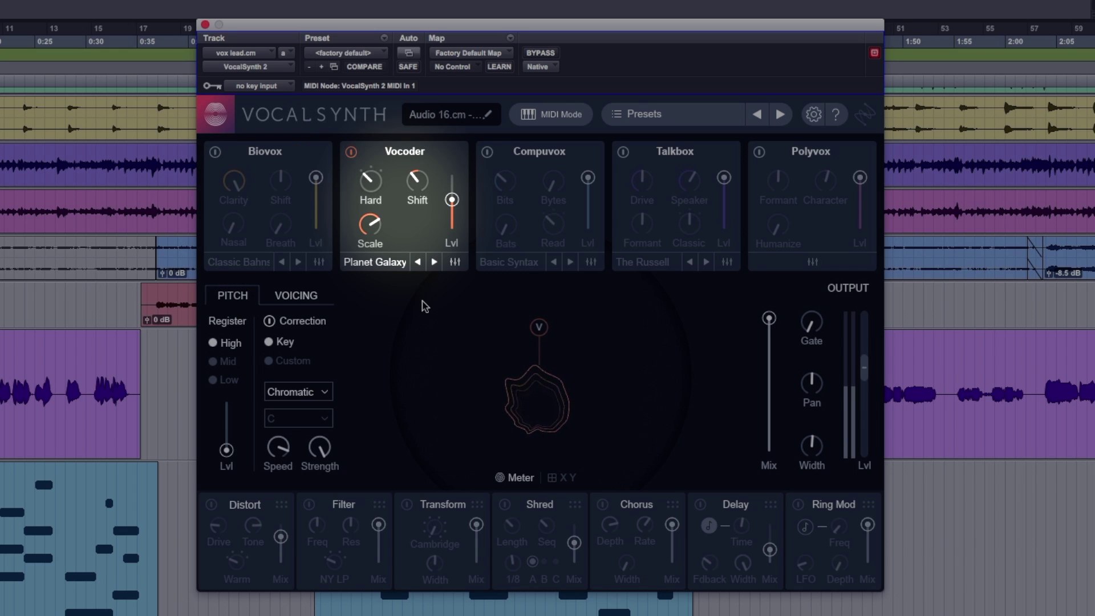
{"action": "left_click", "coordinate": [488, 153]}
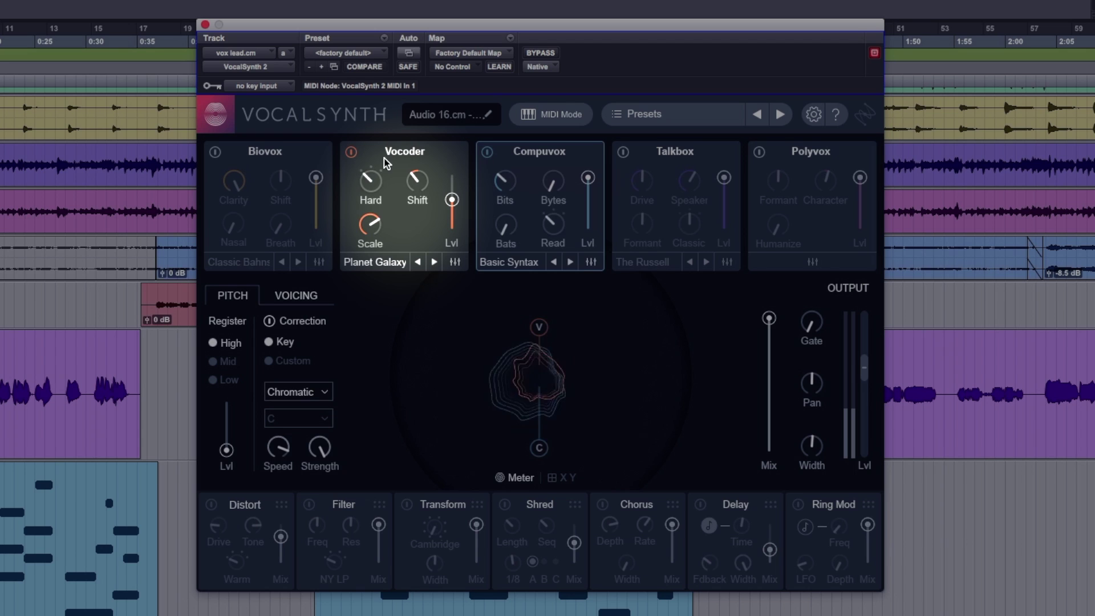
{"action": "left_click", "coordinate": [352, 153]}
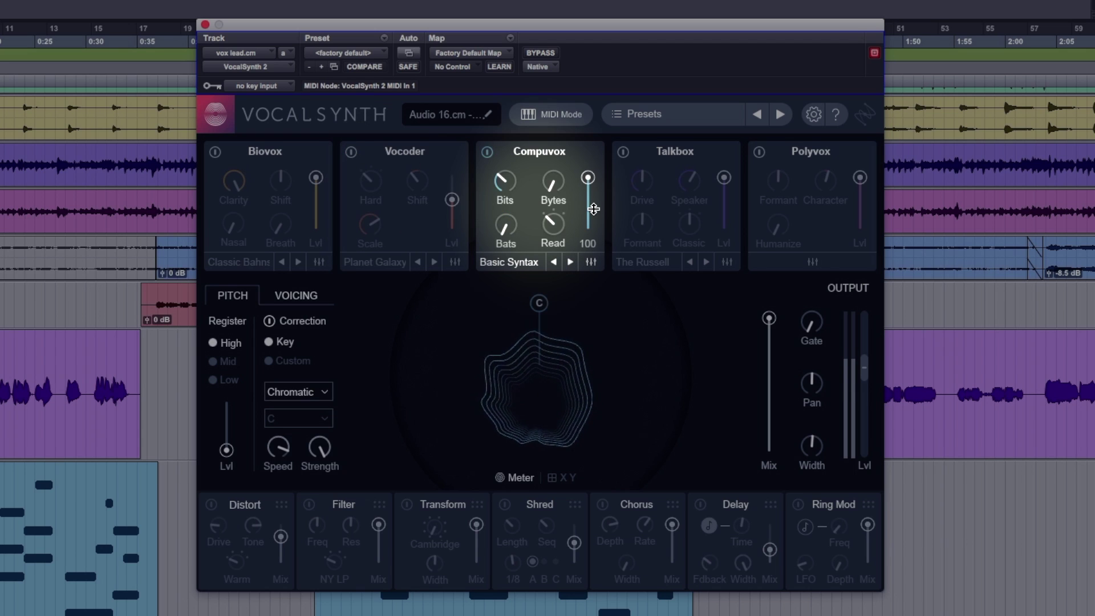
{"action": "left_click", "coordinate": [624, 154]}
{"action": "left_click", "coordinate": [487, 153]}
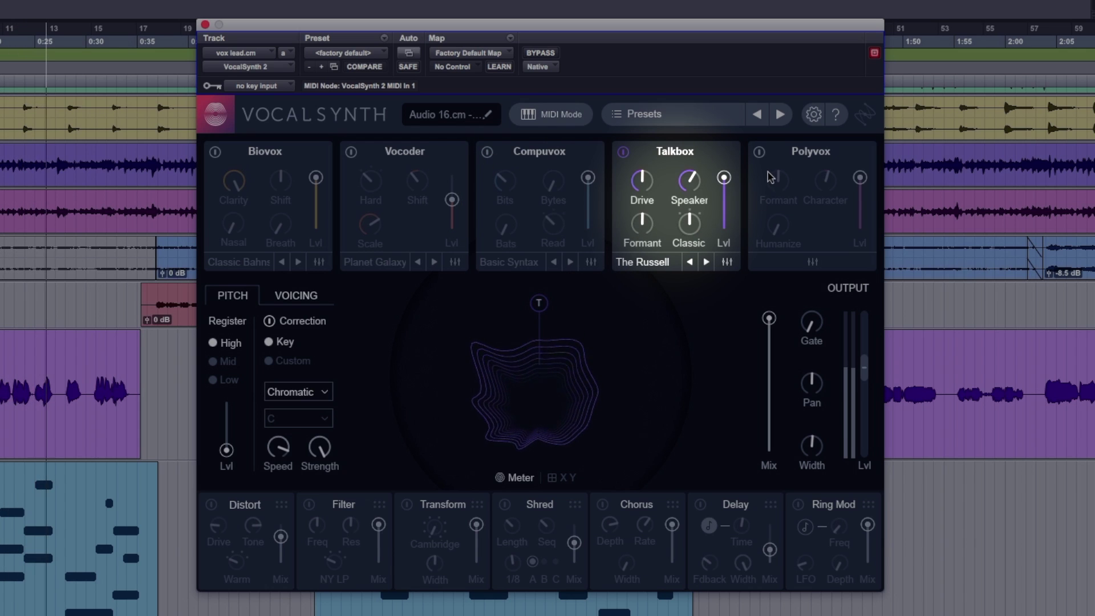
{"action": "left_click", "coordinate": [759, 152]}
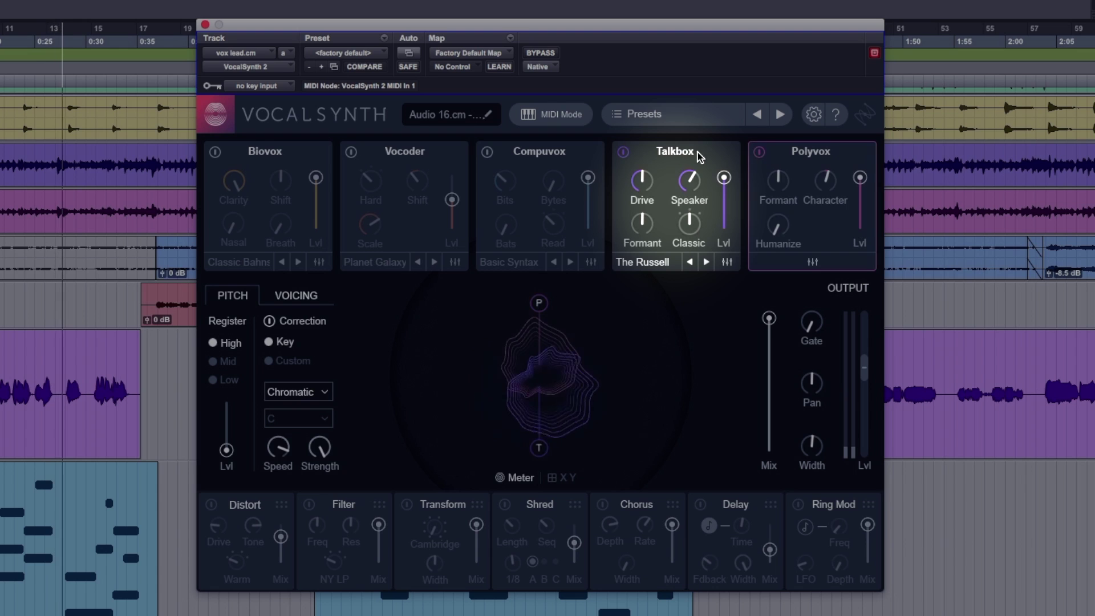
{"action": "left_click", "coordinate": [627, 154]}
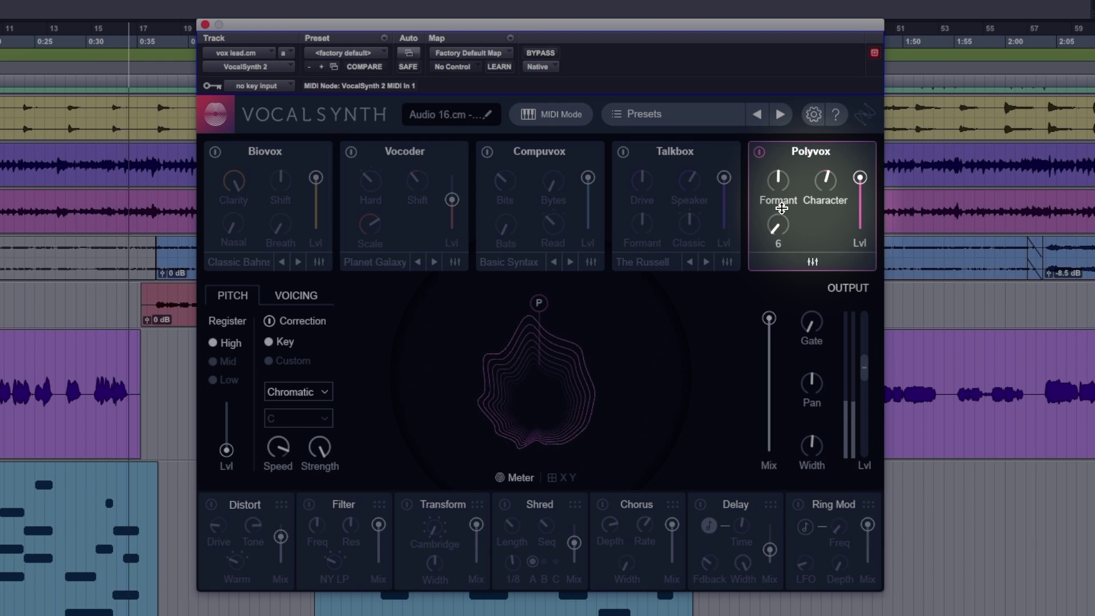
- Raise Polyvox Humanize from 6 to 17, then swap Polyvox for Compuvox, Vocoder and Biovox together
{"action": "left_click_drag", "start_coordinate": [781, 208], "coordinate": [785, 193]}
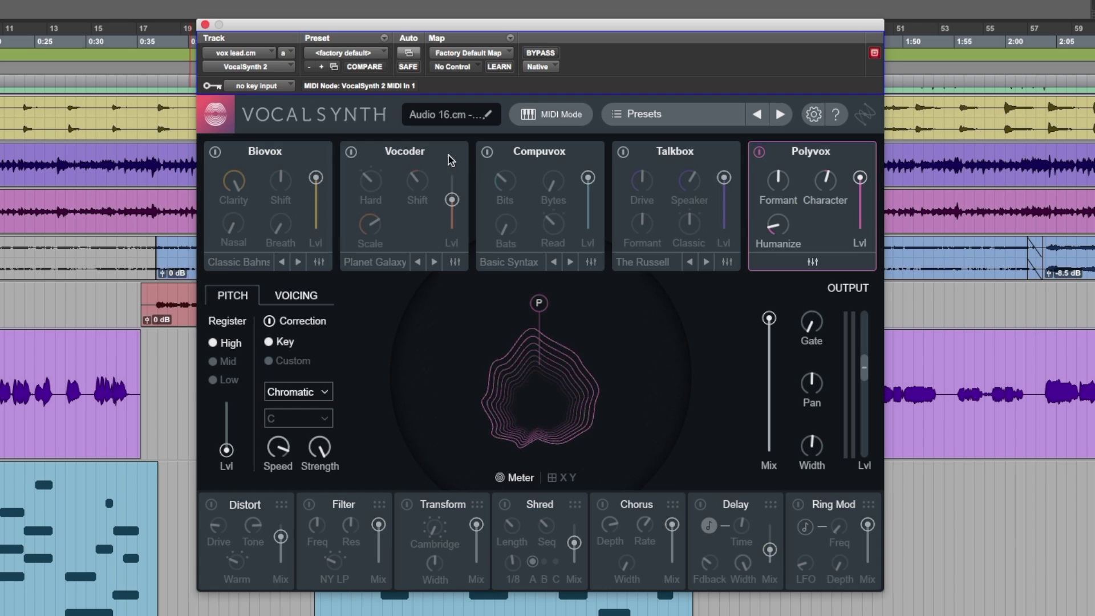
{"action": "left_click", "coordinate": [759, 153]}
{"action": "left_click", "coordinate": [488, 153]}
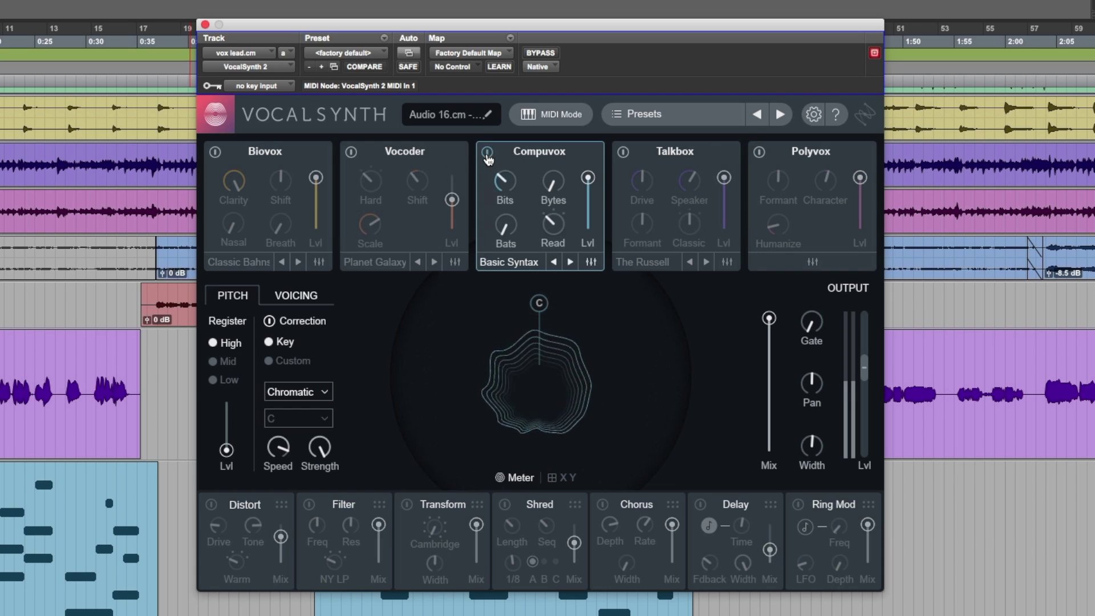
{"action": "left_click", "coordinate": [350, 153]}
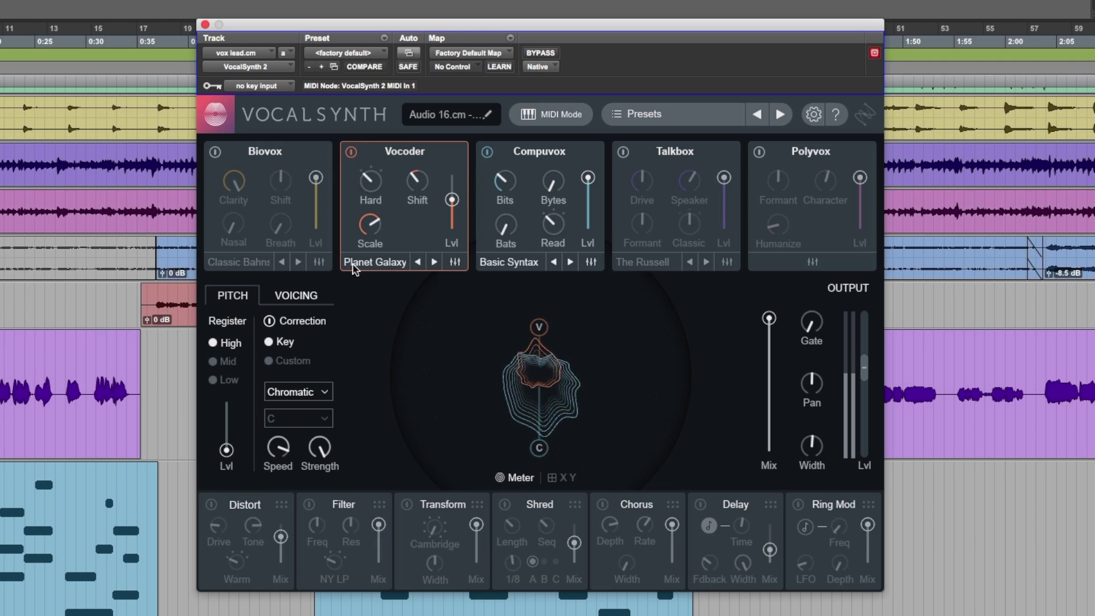
{"action": "left_click", "coordinate": [216, 153]}
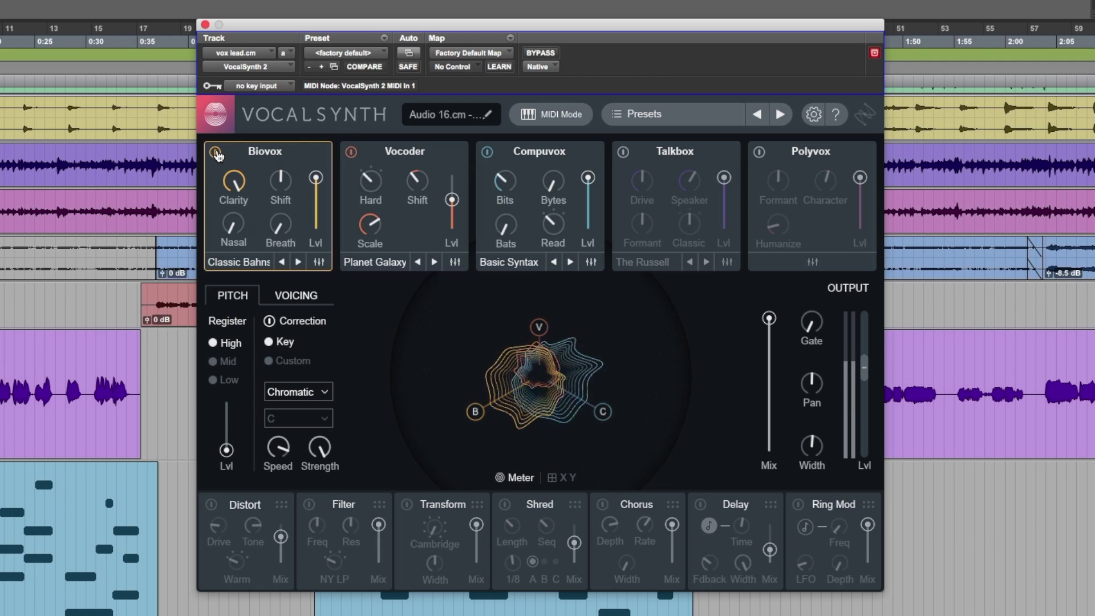
- View the detailed synth settings of Biovox, then Vocoder, then Compuvox
{"action": "left_click", "coordinate": [318, 262]}
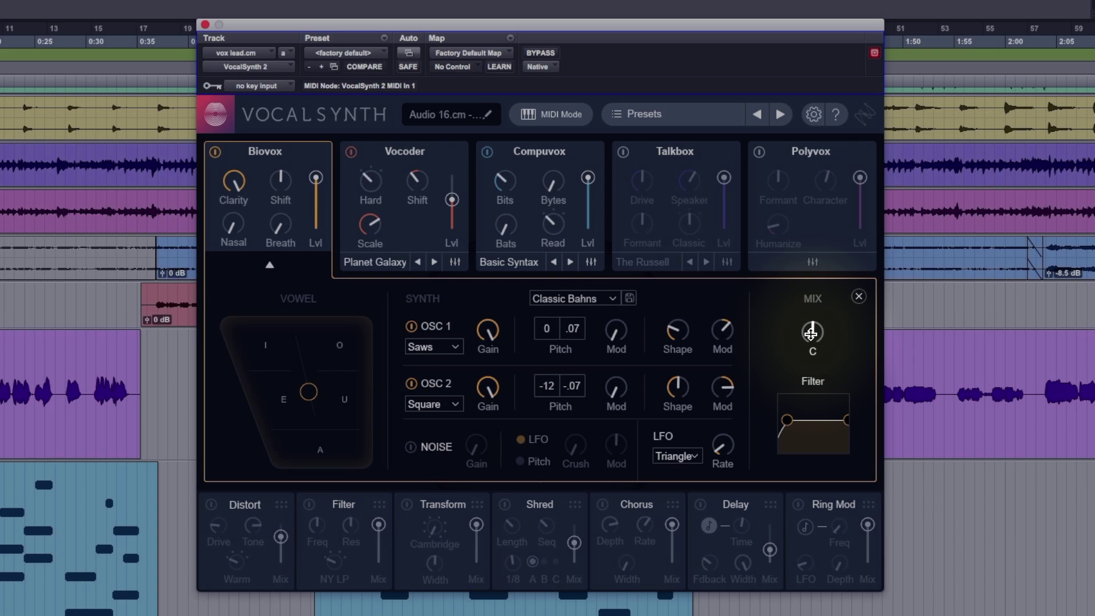
{"action": "left_click", "coordinate": [455, 263]}
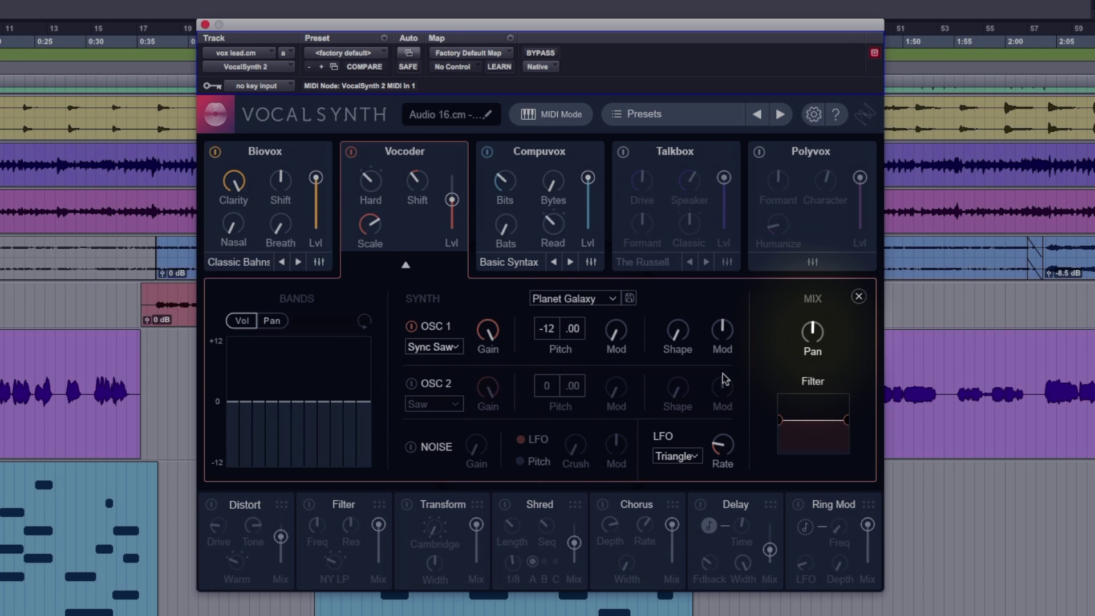
{"action": "left_click", "coordinate": [592, 263]}
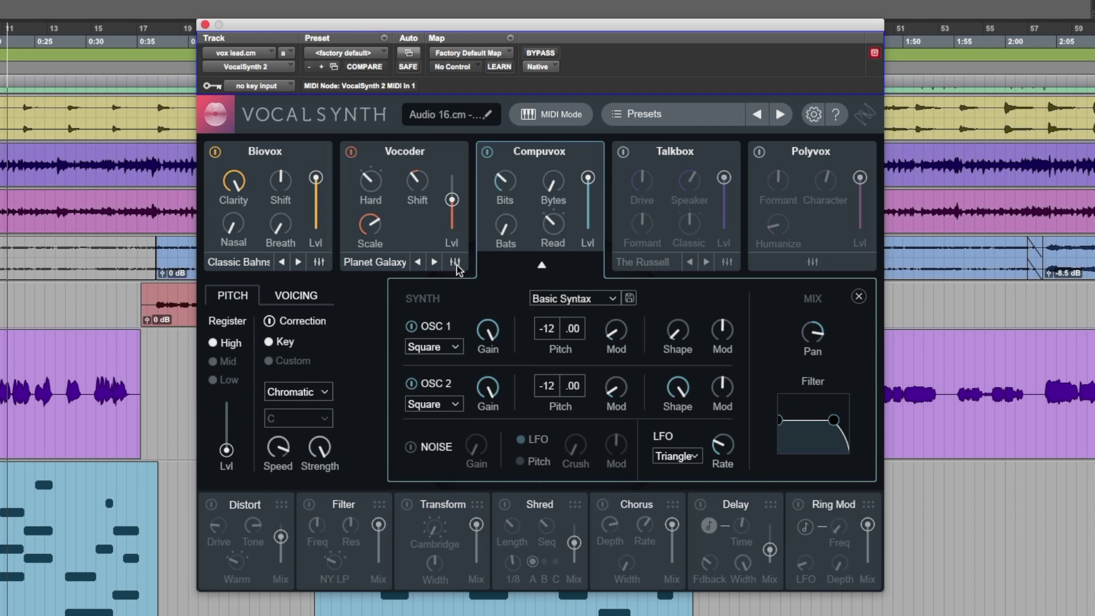
- Lower the Compuvox and Vocoder levels on the meter and set the output mix to 55
{"action": "left_click", "coordinate": [465, 268]}
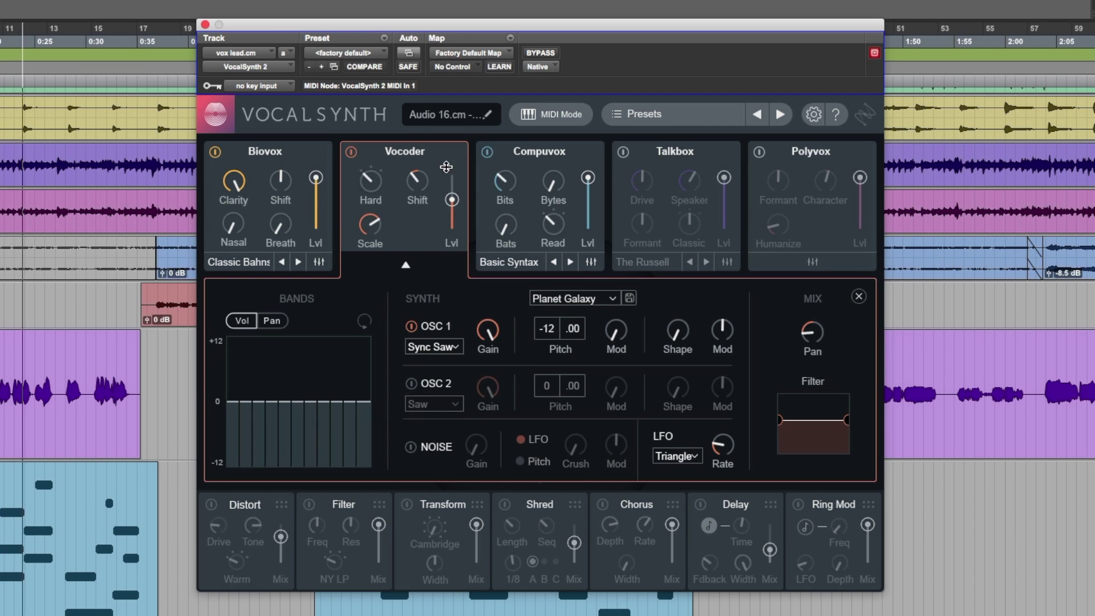
{"action": "left_click", "coordinate": [456, 263]}
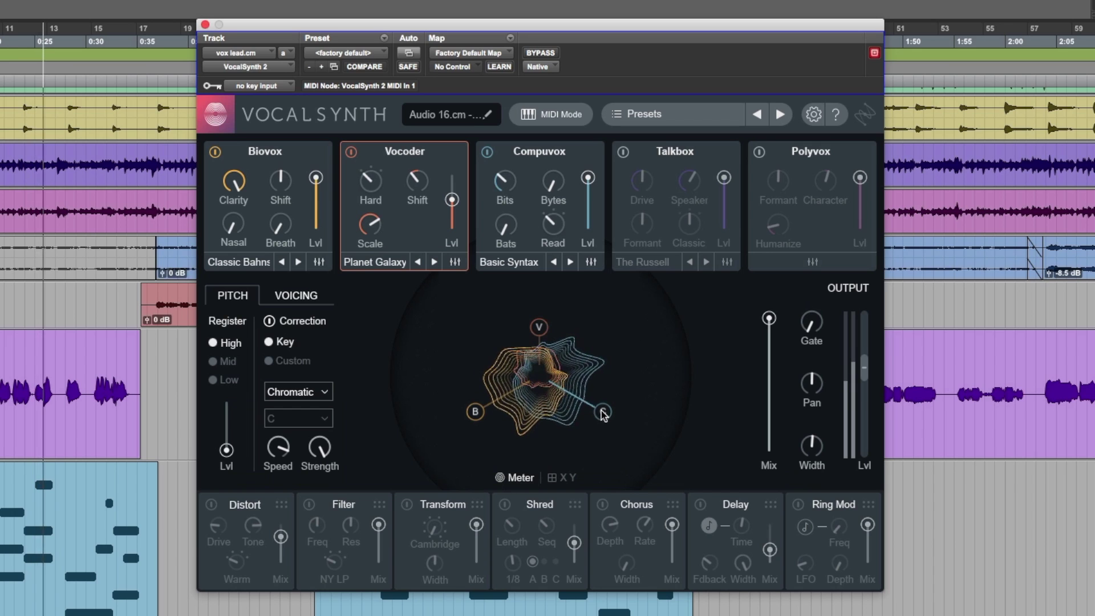
{"action": "left_click_drag", "start_coordinate": [603, 420], "coordinate": [584, 401]}
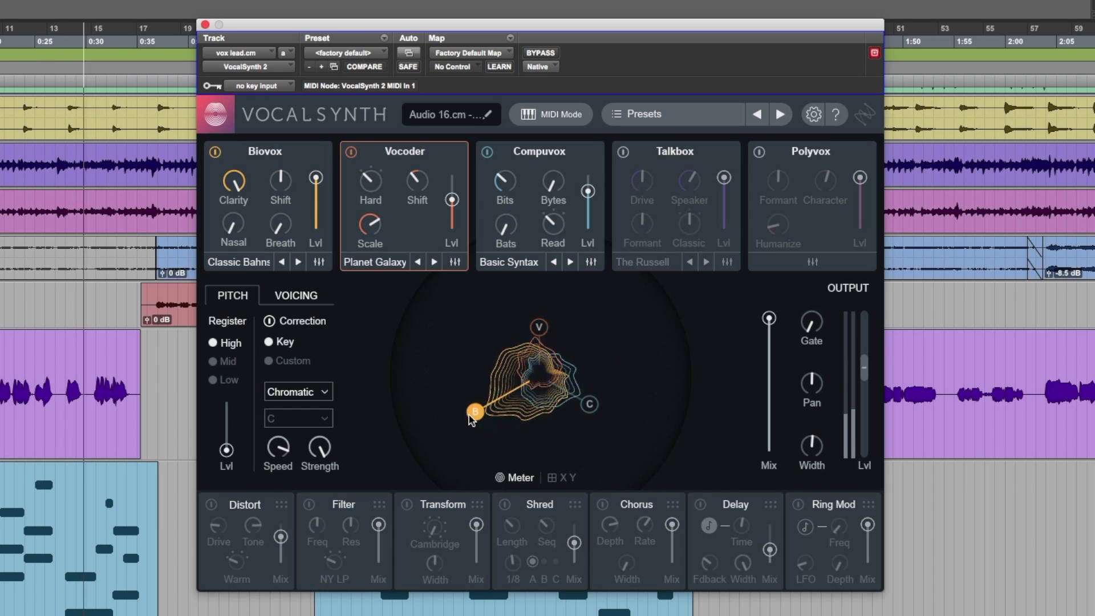
{"action": "left_click_drag", "start_coordinate": [539, 327], "coordinate": [537, 313]}
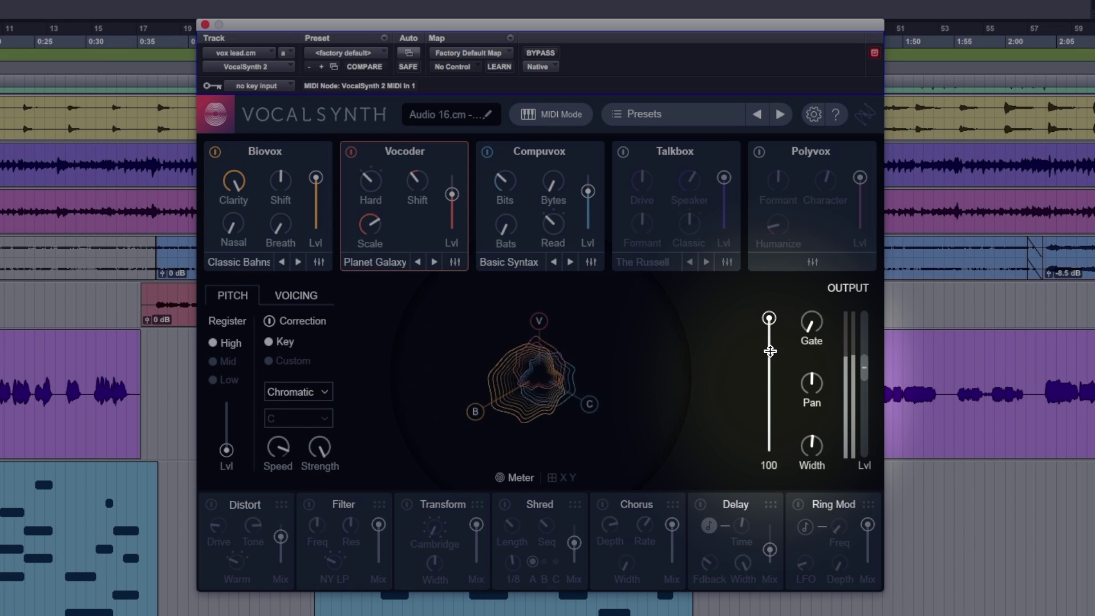
{"action": "left_click", "coordinate": [770, 350]}
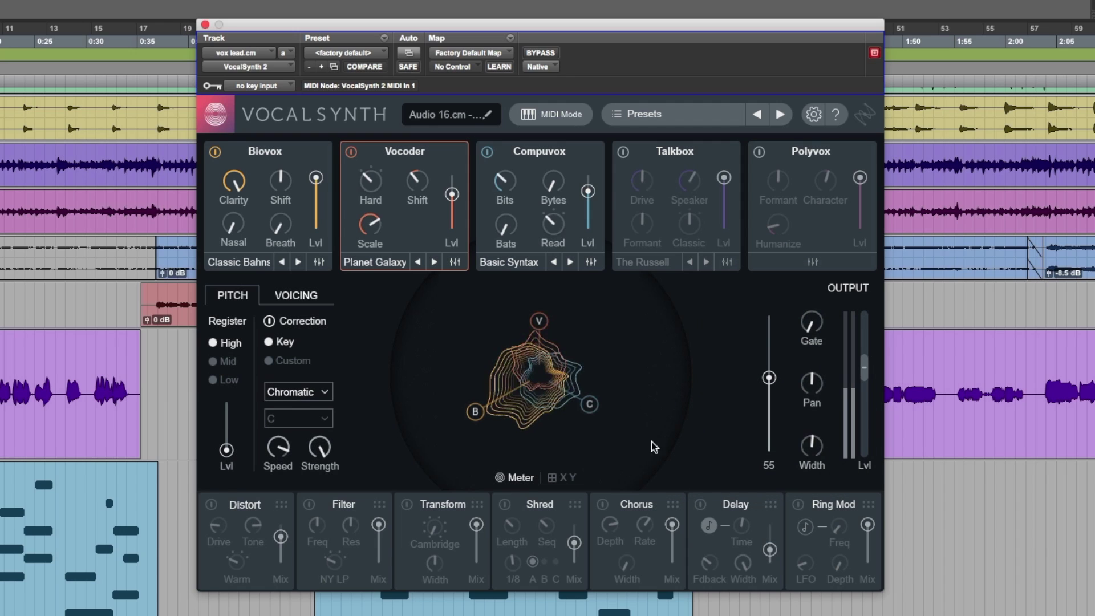
- Enable Chorus and Delay, raise the output mix back to 100, and lower the Delay mix
{"action": "left_click", "coordinate": [603, 505]}
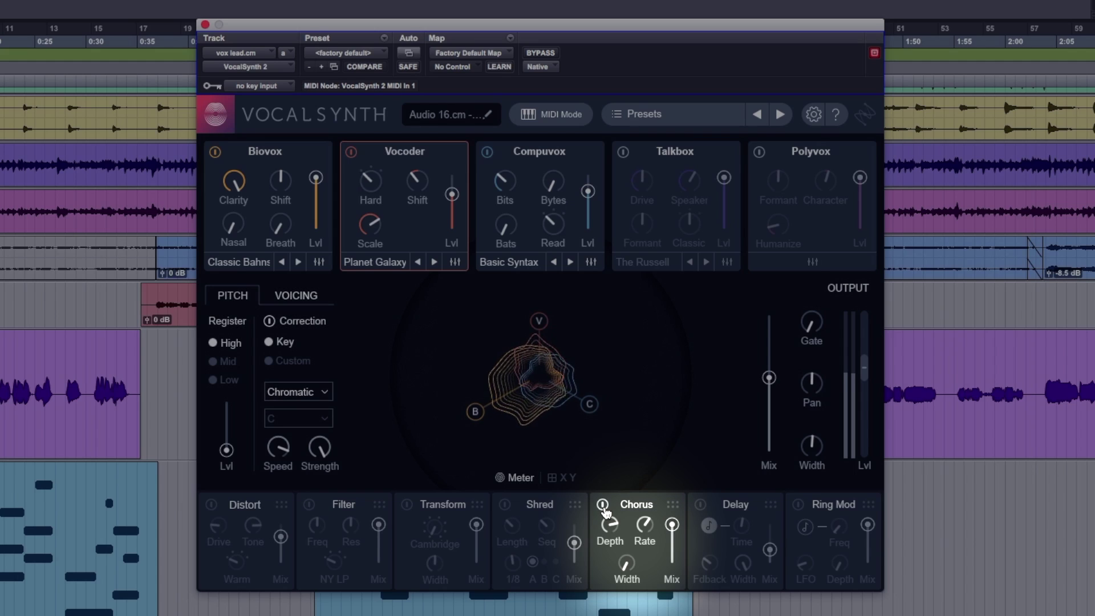
{"action": "left_click_drag", "start_coordinate": [771, 370], "coordinate": [770, 318]}
{"action": "left_click", "coordinate": [701, 505]}
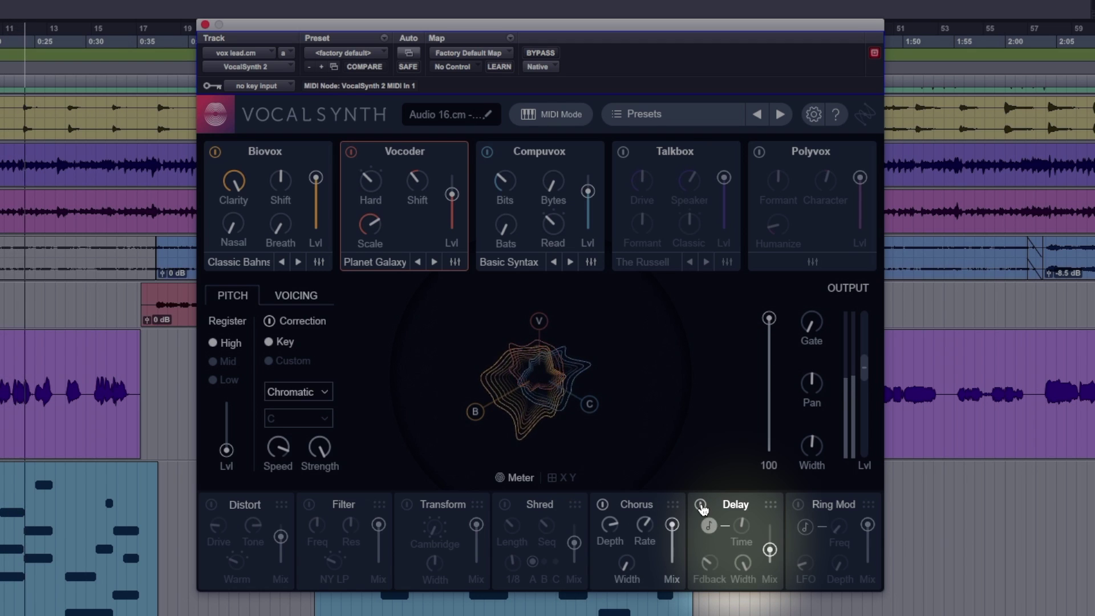
{"action": "left_click_drag", "start_coordinate": [770, 550], "coordinate": [771, 554]}
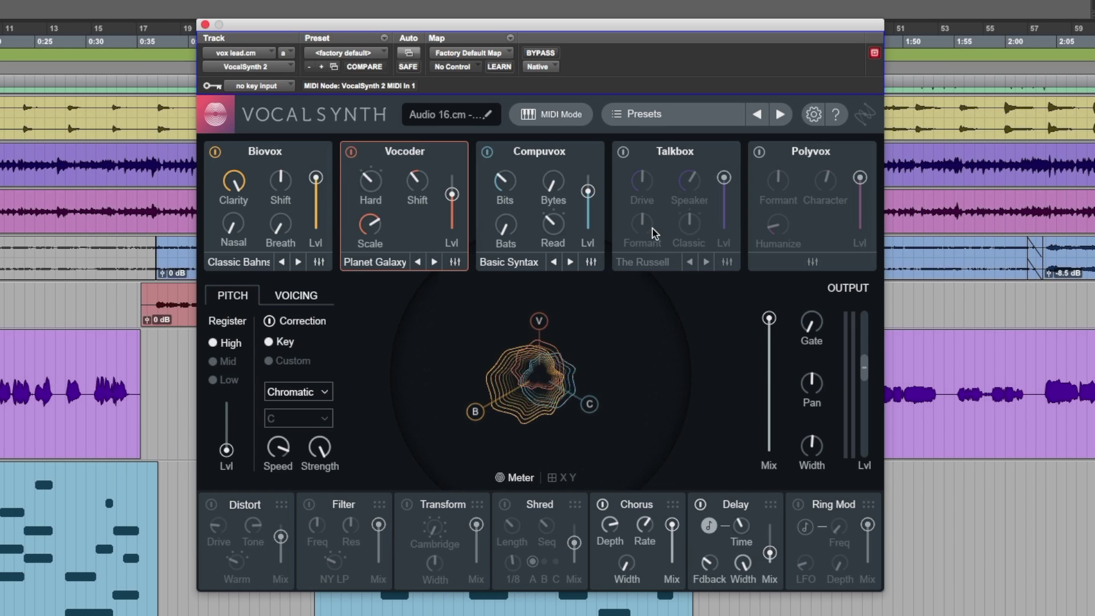
- Add Talkbox at level 31 and Polyvox at level 40, with the output mix at about 56
{"action": "left_click", "coordinate": [624, 154]}
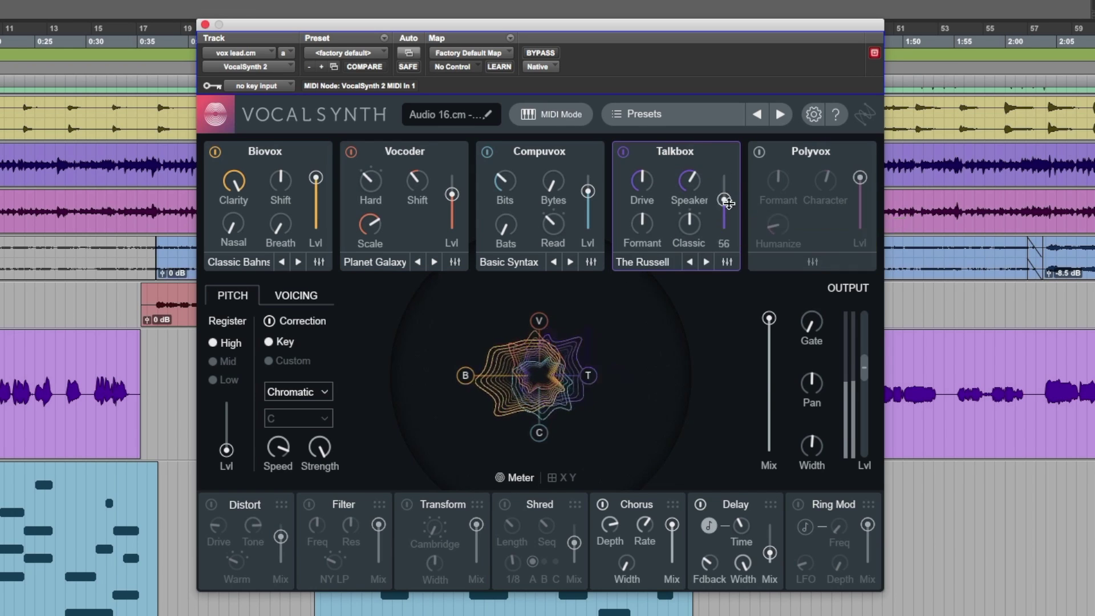
{"action": "left_click_drag", "start_coordinate": [724, 203], "coordinate": [724, 213]}
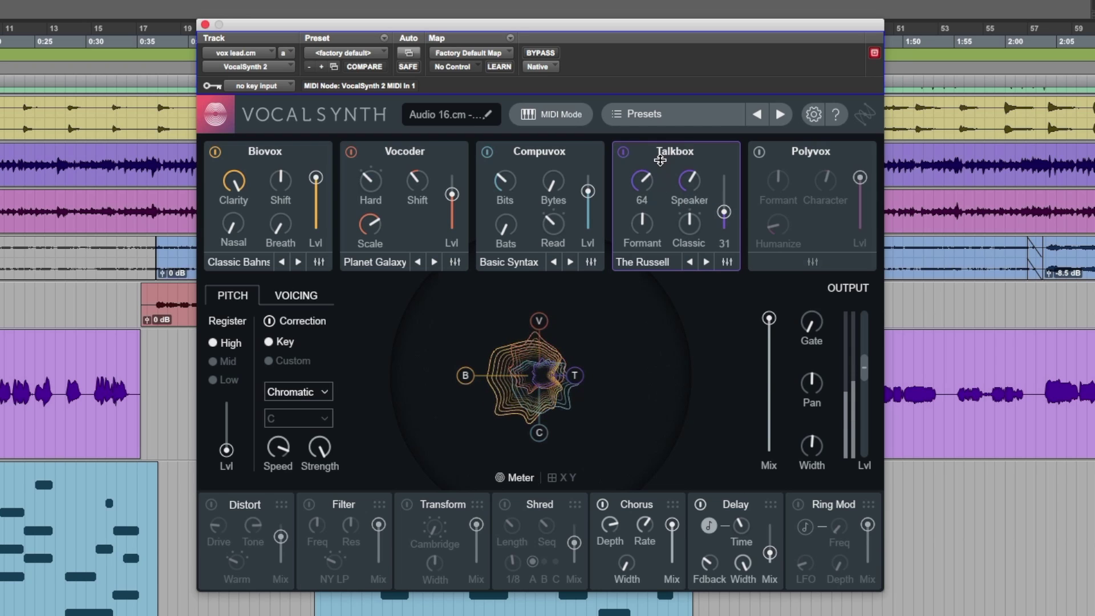
{"action": "left_click", "coordinate": [760, 152]}
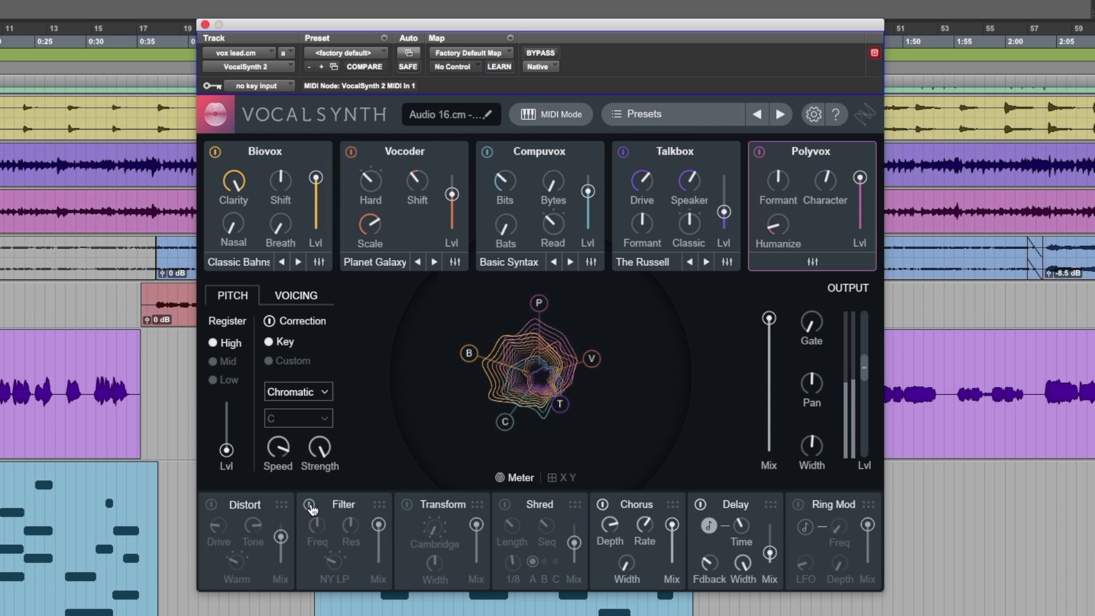
{"action": "left_click_drag", "start_coordinate": [768, 320], "coordinate": [784, 366]}
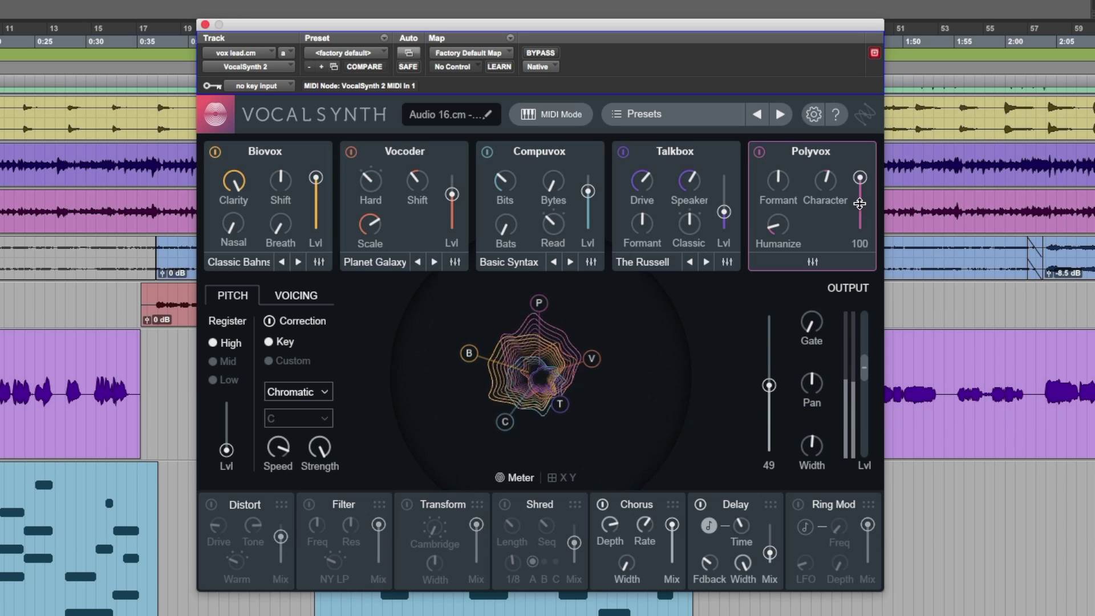
{"action": "left_click_drag", "start_coordinate": [860, 177], "coordinate": [863, 207]}
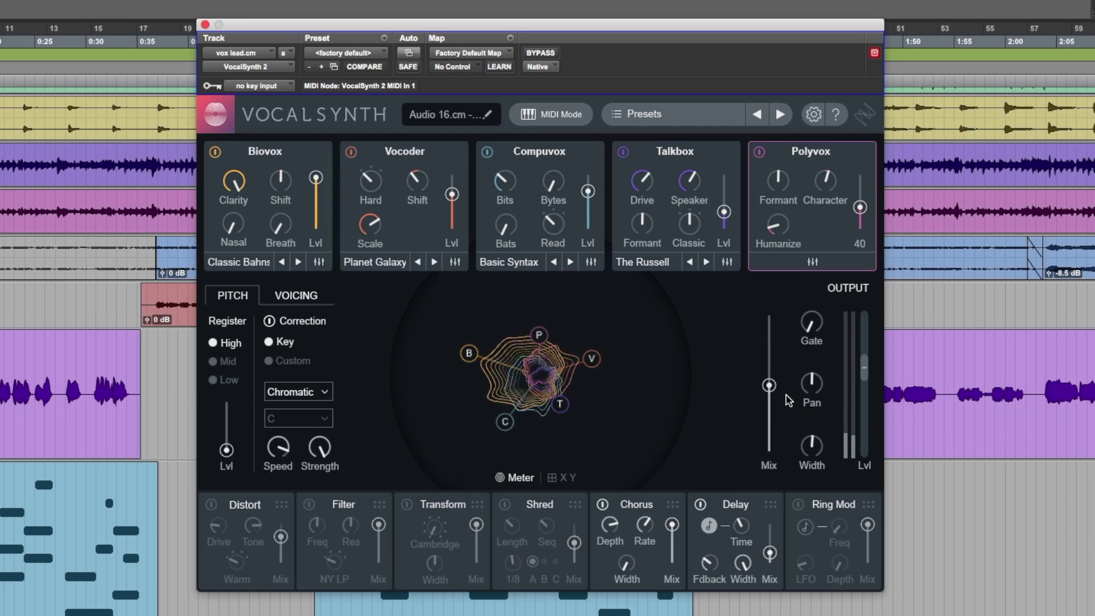
{"action": "left_click_drag", "start_coordinate": [770, 385], "coordinate": [774, 375]}
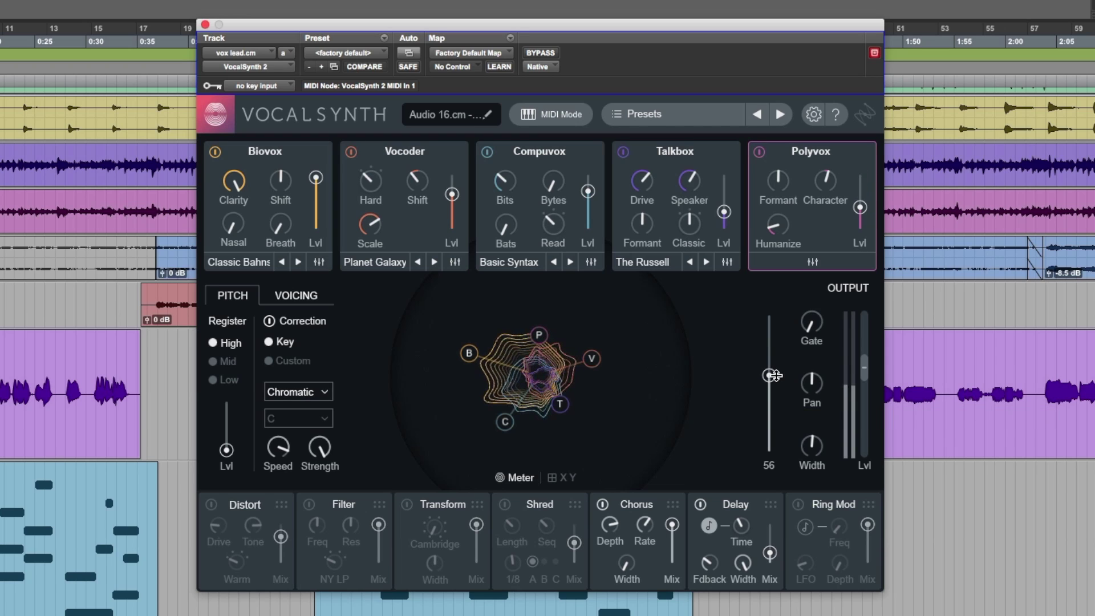
- Turn on Transform with its mix lowered to about 95, and turn on Filter
{"action": "left_click", "coordinate": [407, 504]}
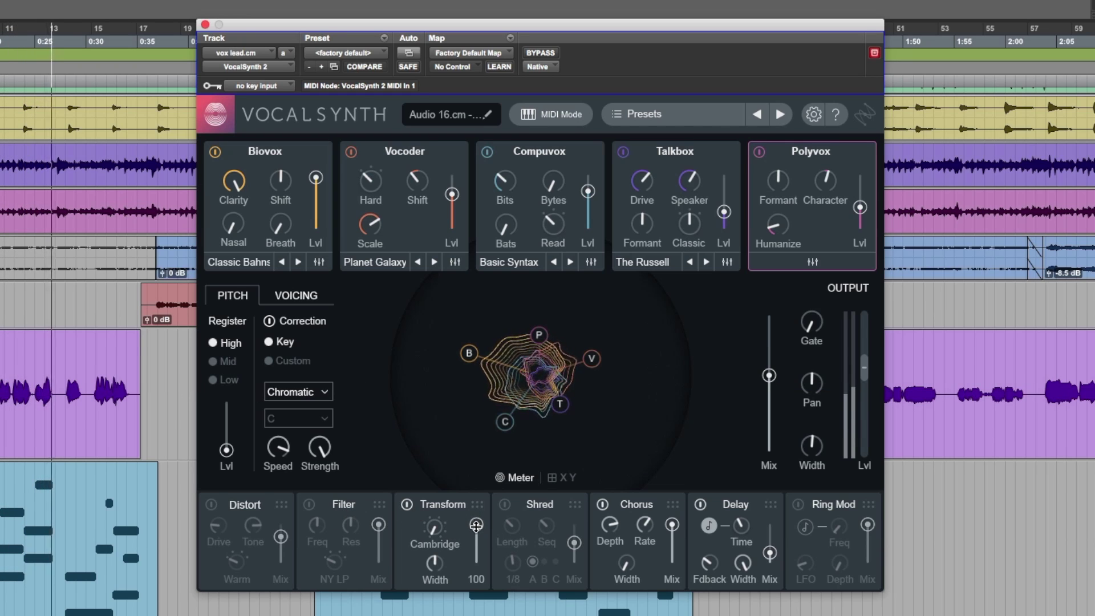
{"action": "left_click_drag", "start_coordinate": [476, 525], "coordinate": [476, 530]}
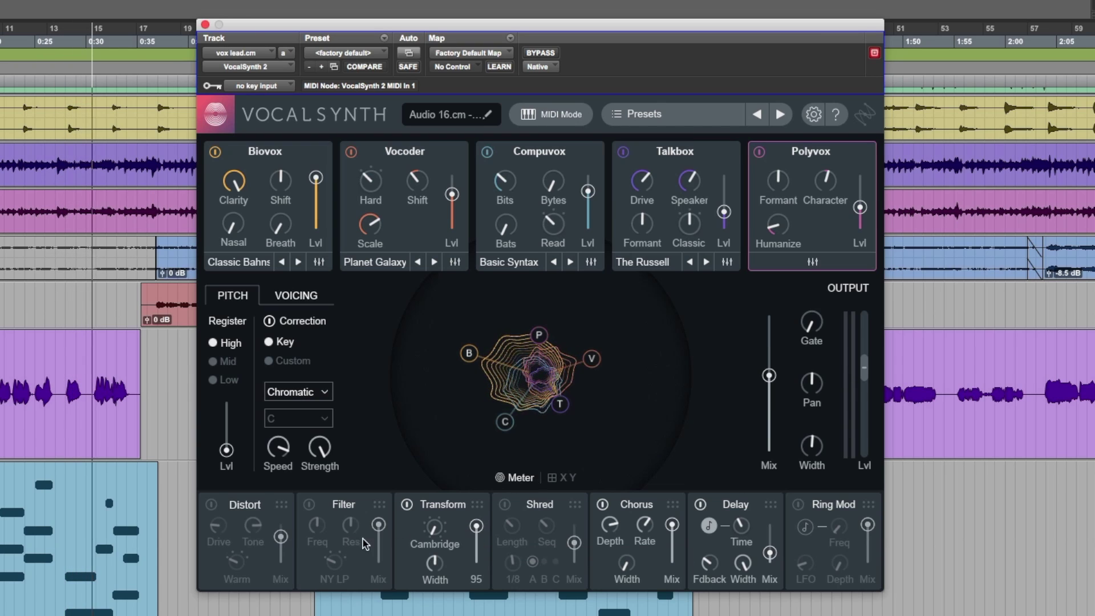
{"action": "left_click", "coordinate": [309, 504]}
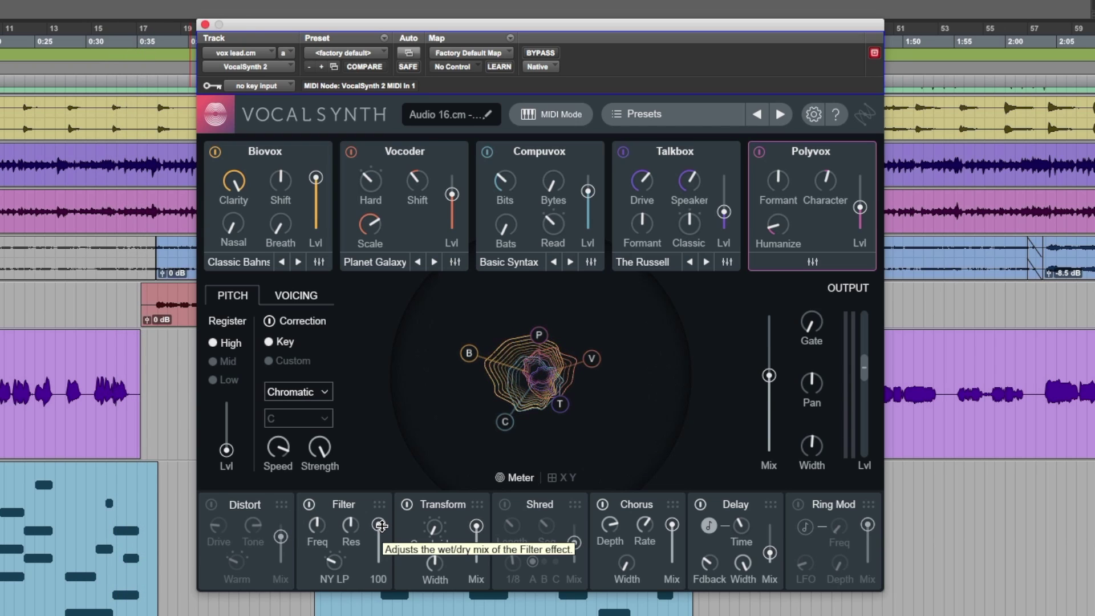
- Raise the output mix to 100, try Shred then switch it off, and nudge the output level
{"action": "left_click_drag", "start_coordinate": [769, 375], "coordinate": [779, 300]}
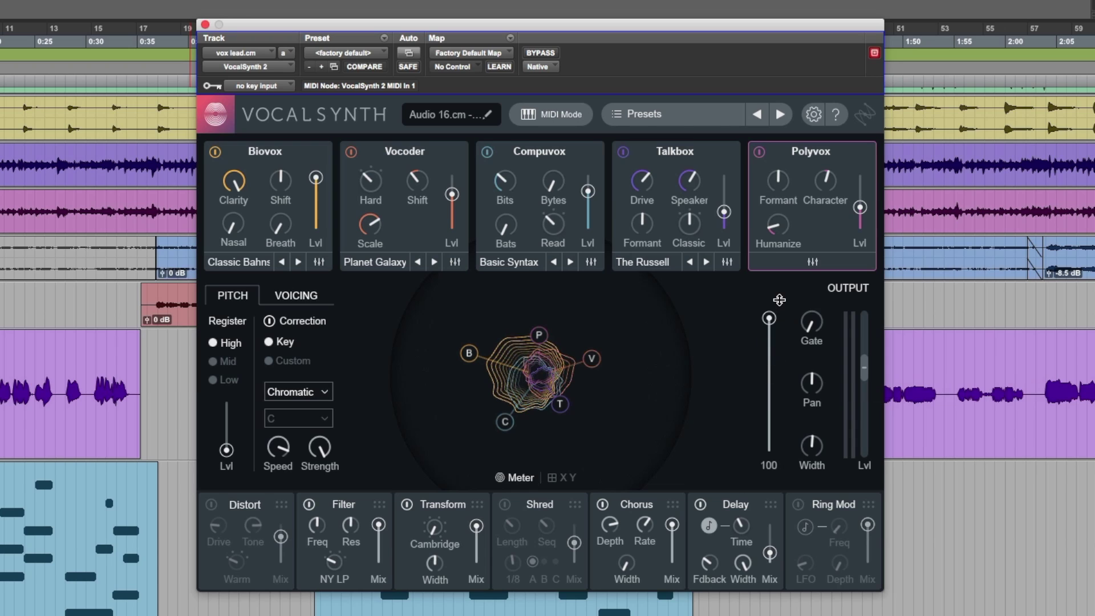
{"action": "mouse_move", "coordinate": [771, 319]}
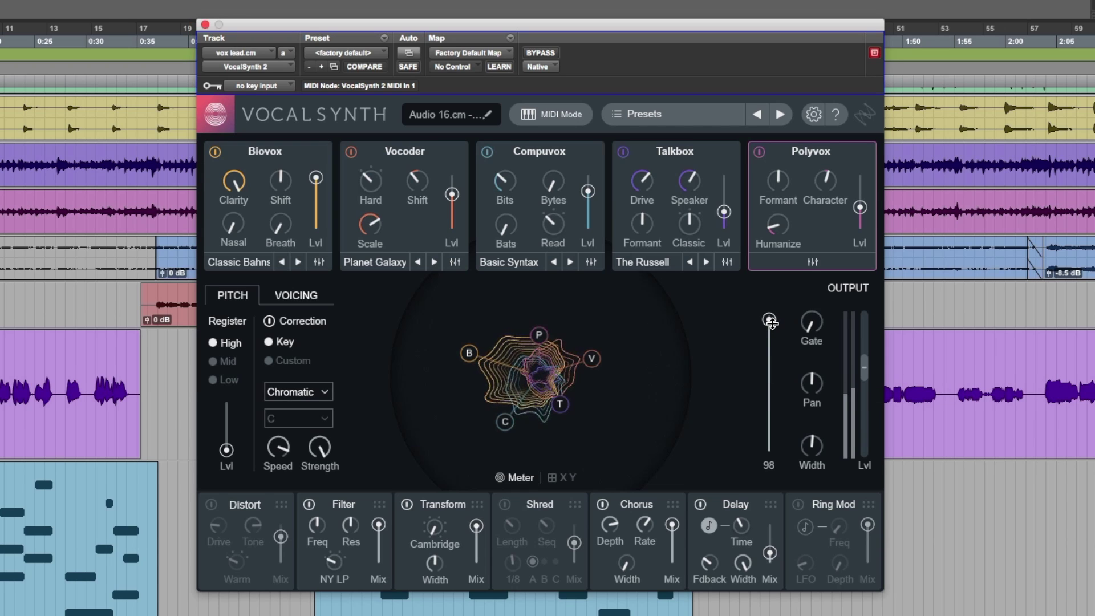
{"action": "left_click", "coordinate": [505, 504]}
{"action": "left_click_drag", "start_coordinate": [574, 543], "coordinate": [574, 537]}
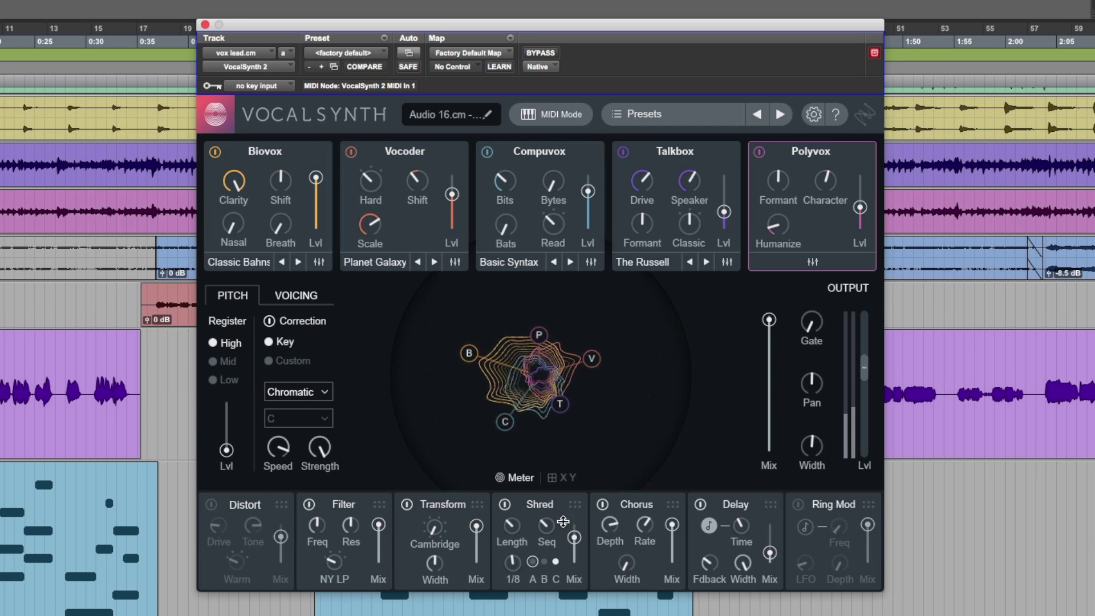
{"action": "left_click", "coordinate": [505, 505]}
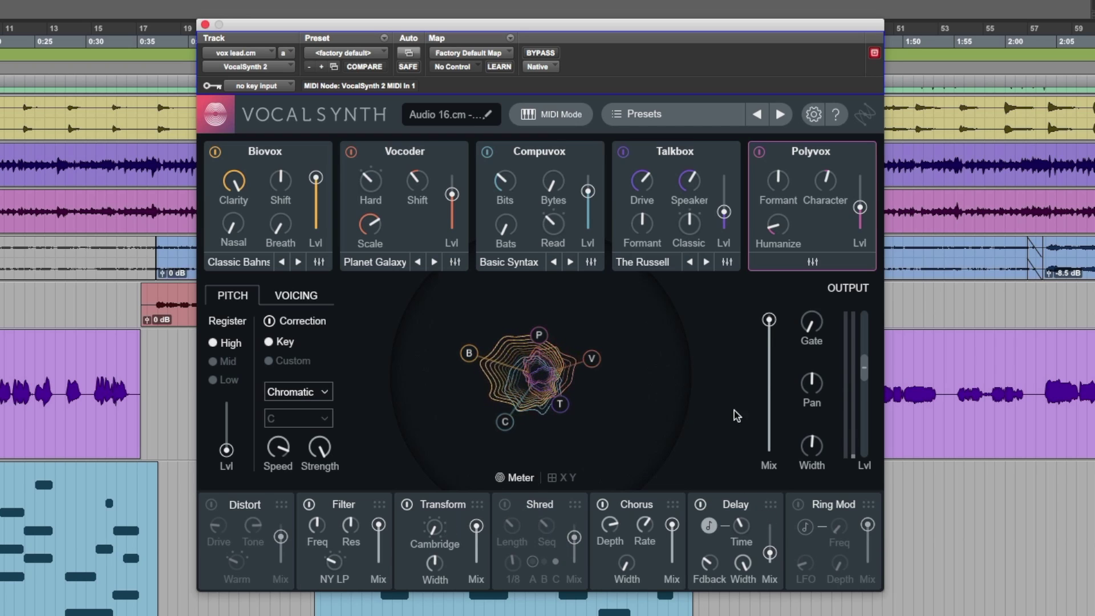
{"action": "left_click_drag", "start_coordinate": [865, 365], "coordinate": [867, 346]}
- Lower the output mix to about 57 and bypass the plug-in to compare against the dry vocal
{"action": "left_click_drag", "start_coordinate": [770, 320], "coordinate": [771, 379]}
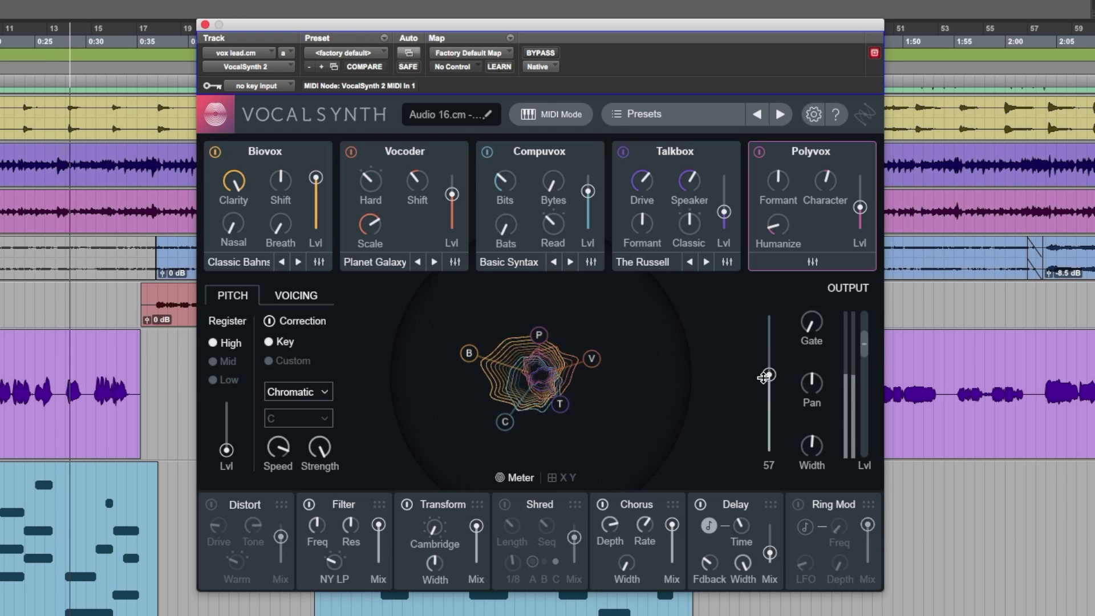
{"action": "left_click", "coordinate": [541, 53]}
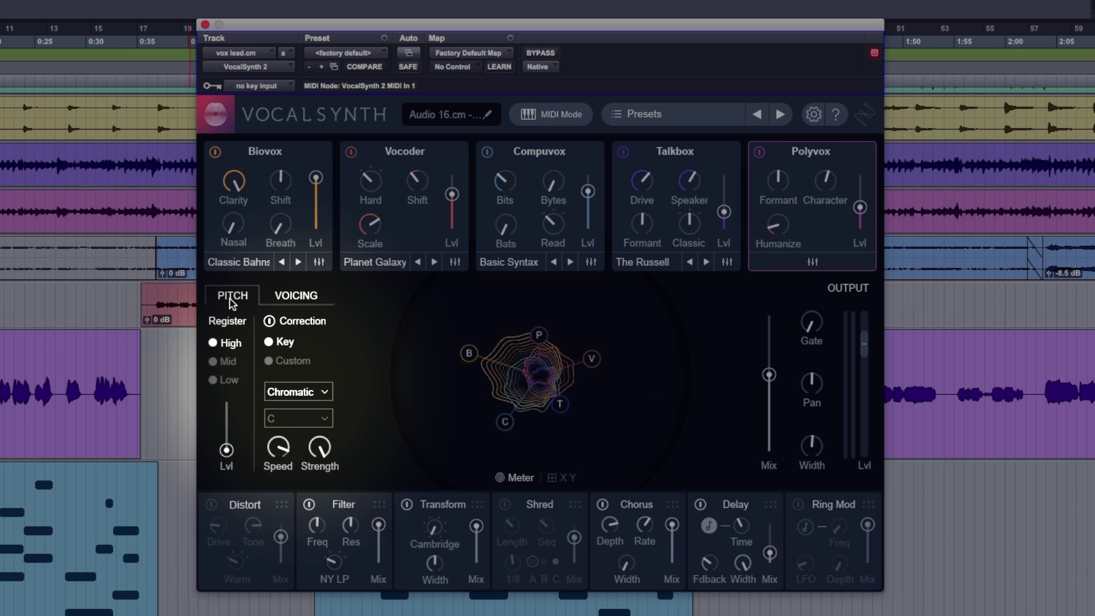
- Change the pitch correction scale from Chromatic to Major and the key from C to D
{"action": "left_click", "coordinate": [310, 392]}
{"action": "left_click", "coordinate": [311, 427]}
{"action": "left_click", "coordinate": [312, 418]}
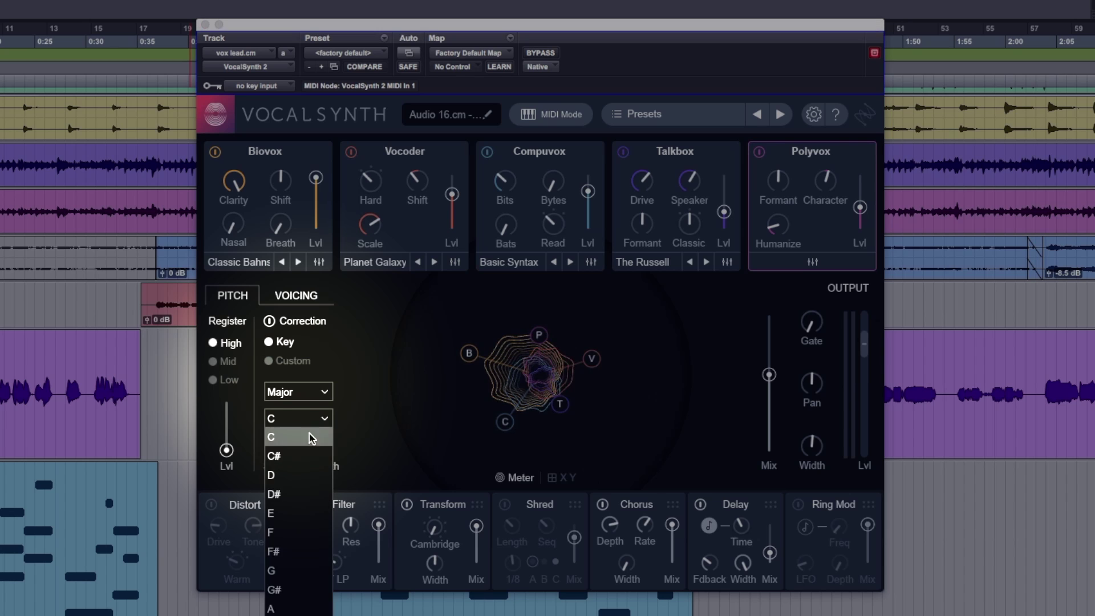
{"action": "left_click", "coordinate": [297, 476]}
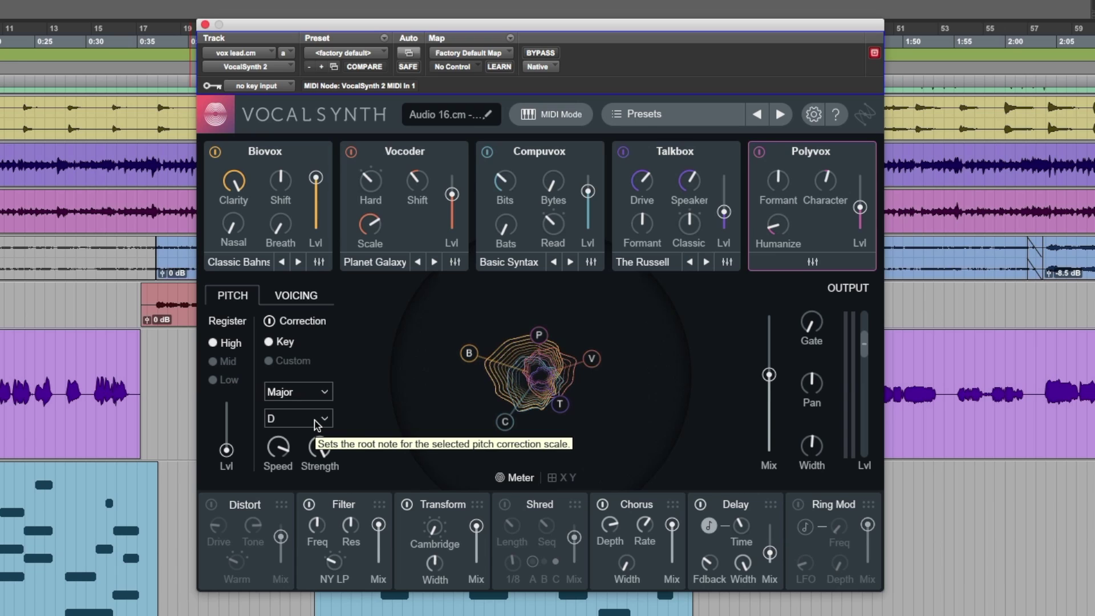
- Step forward two factory presets, past Gentle Whisper, to load Rex Luther
{"action": "left_click", "coordinate": [779, 114]}
{"action": "left_click", "coordinate": [780, 115]}
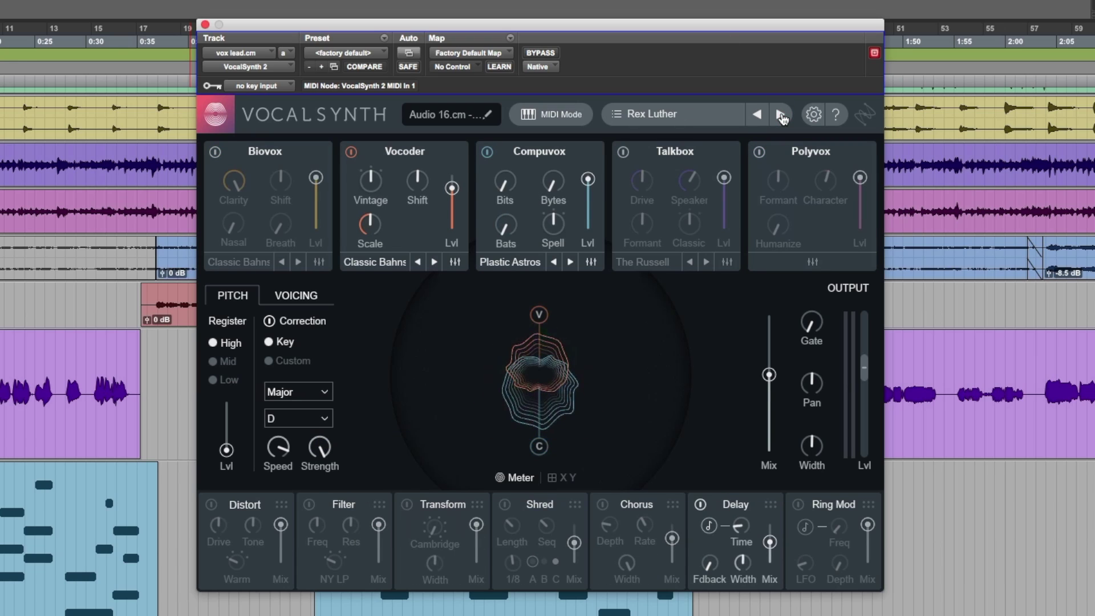